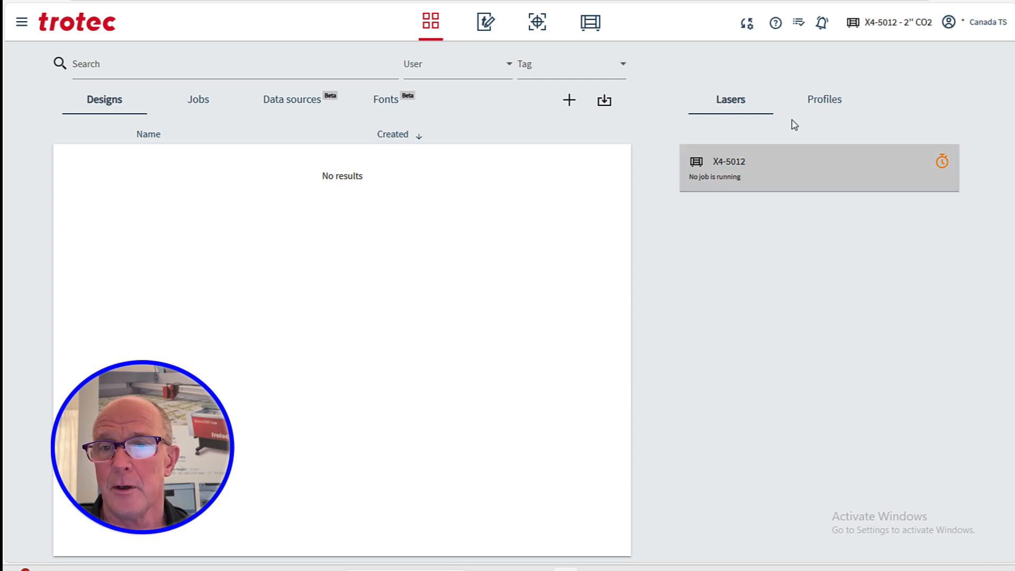
Show the profiles and review the Job Manager mappings configuration, closing it without changes.
left_click(819, 107)
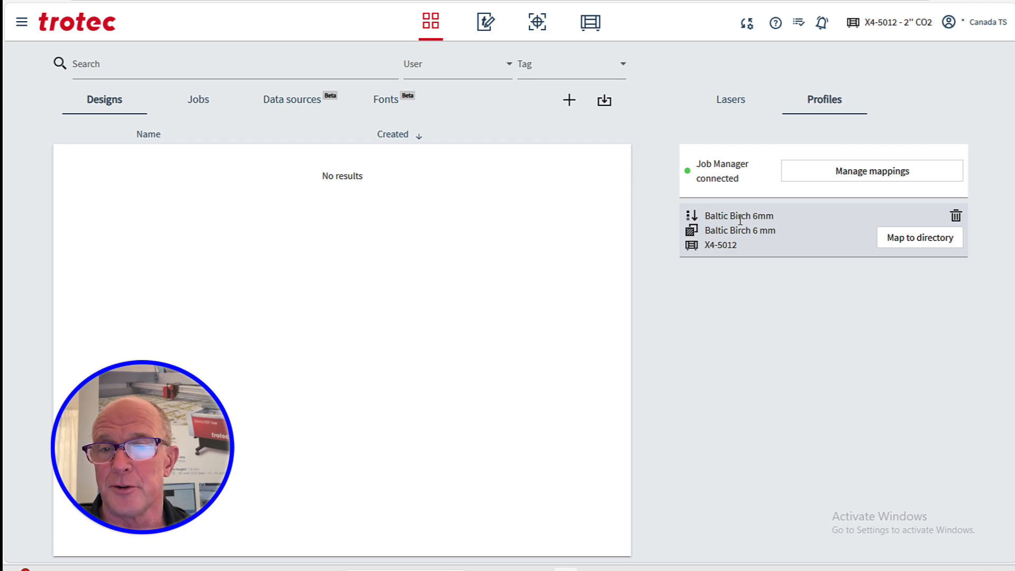
left_click(856, 172)
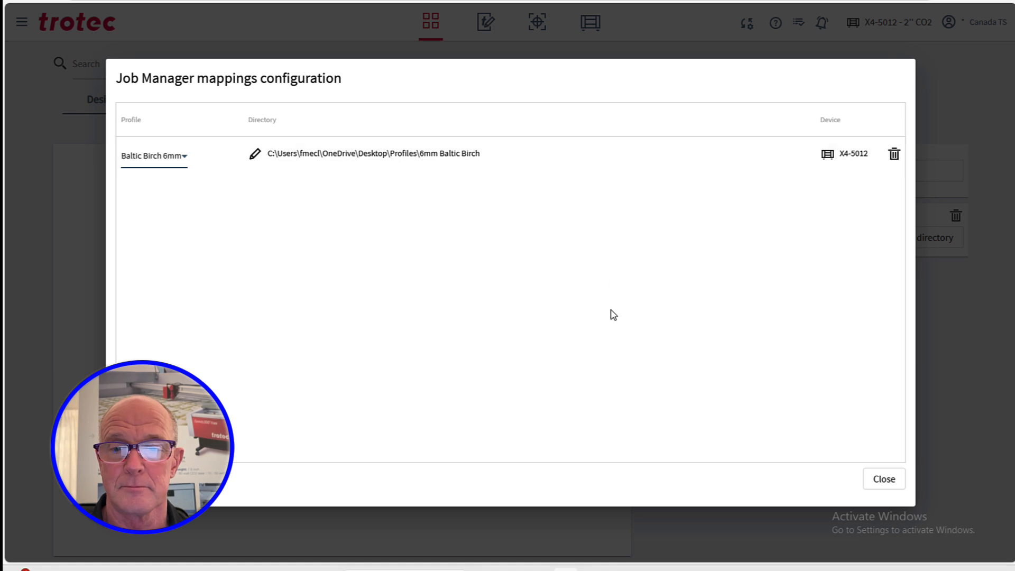
left_click(890, 482)
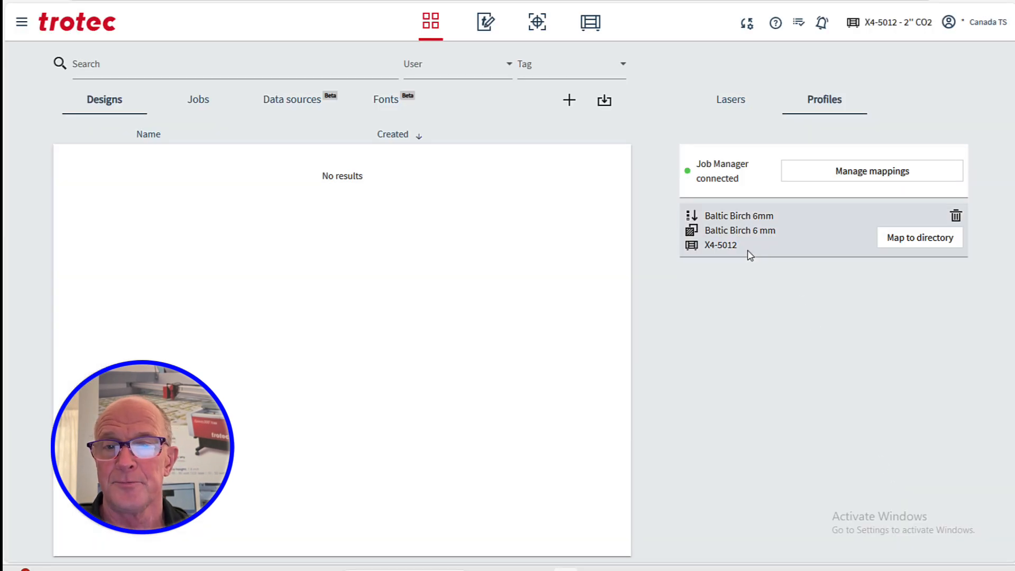
View the Baltic Birch 6mm profile's settings from the profile overview and return to the Manage page.
left_click(784, 249)
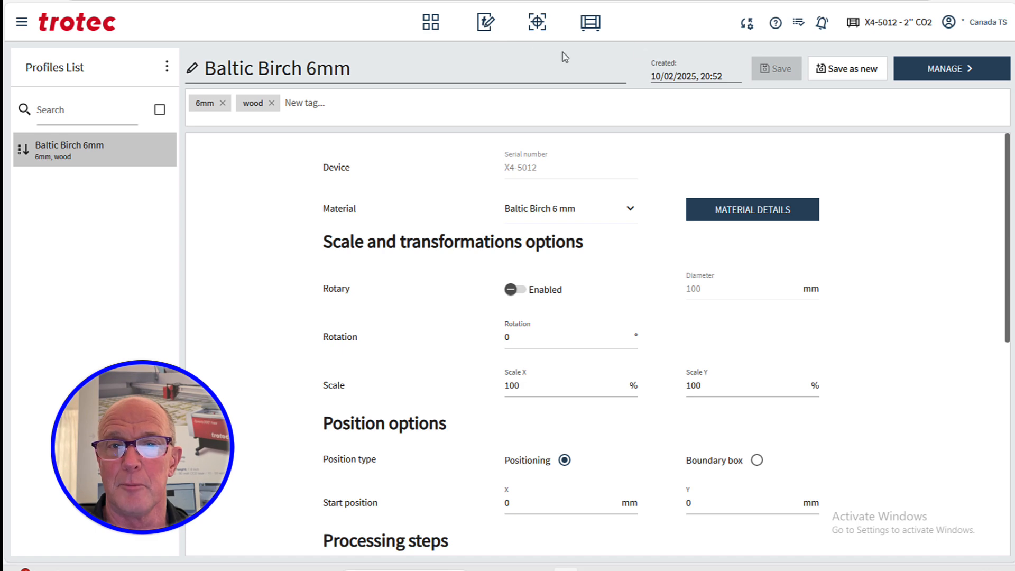
left_click(946, 68)
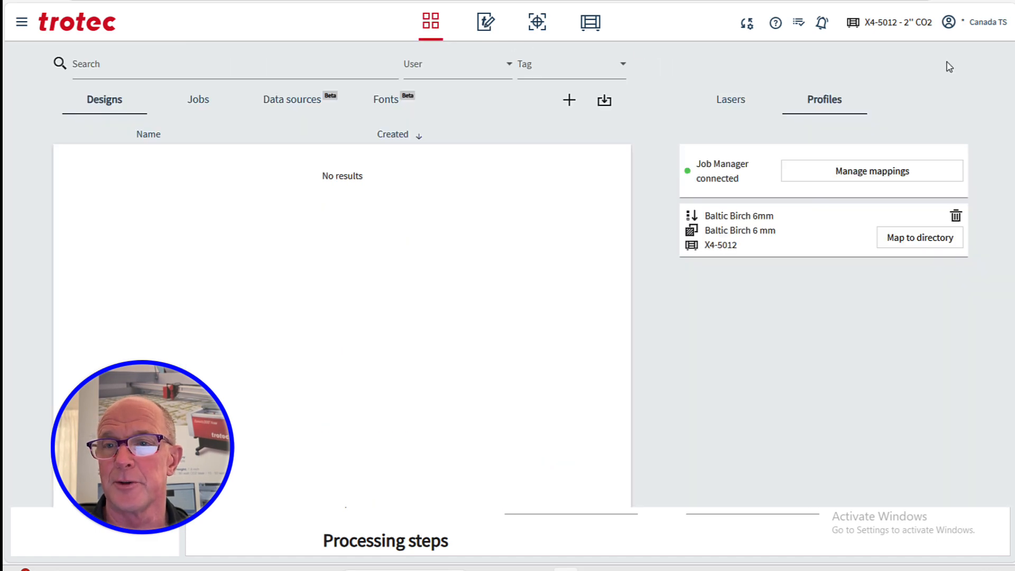
Open the Baltic Birch 6mm profile in the profiles list and select Baltic Birch 6 mm as its material.
left_click(22, 23)
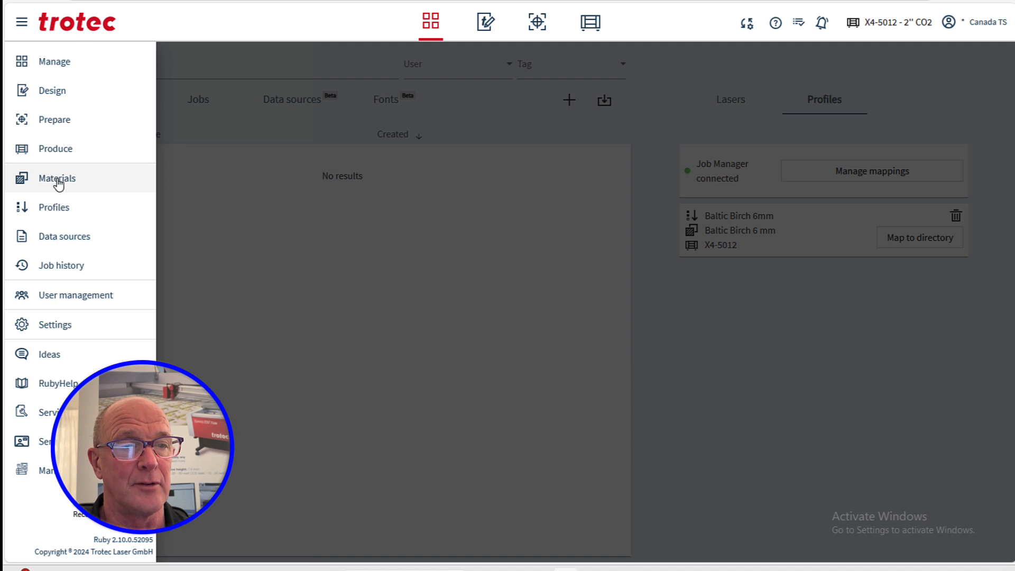
left_click(60, 218)
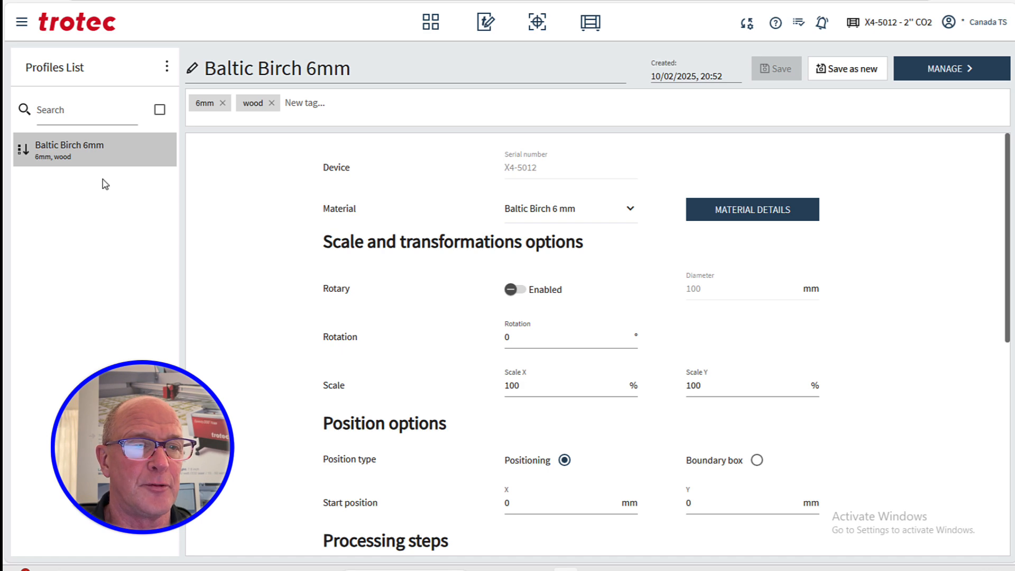
left_click(117, 156)
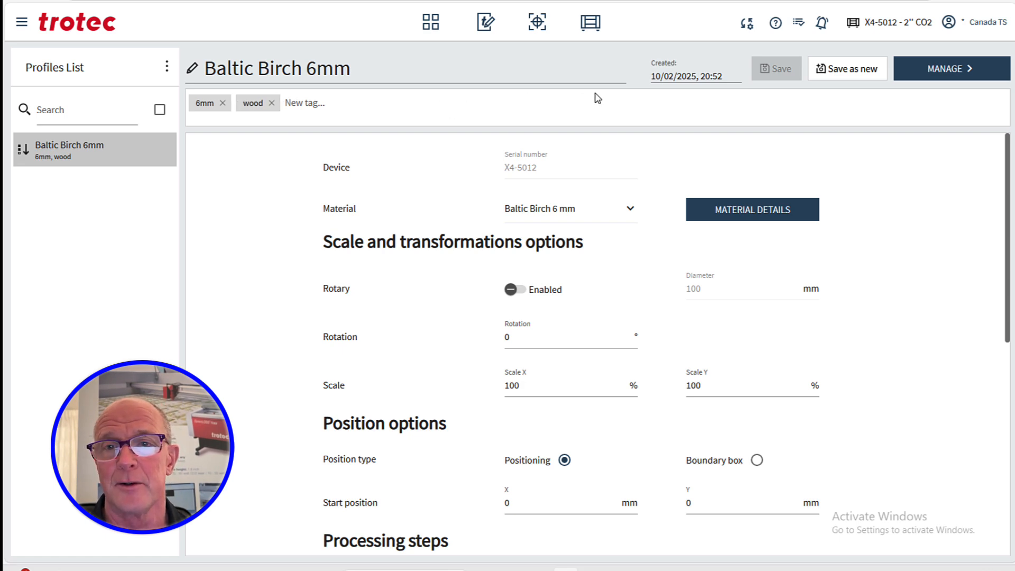
mouse_move(109, 158)
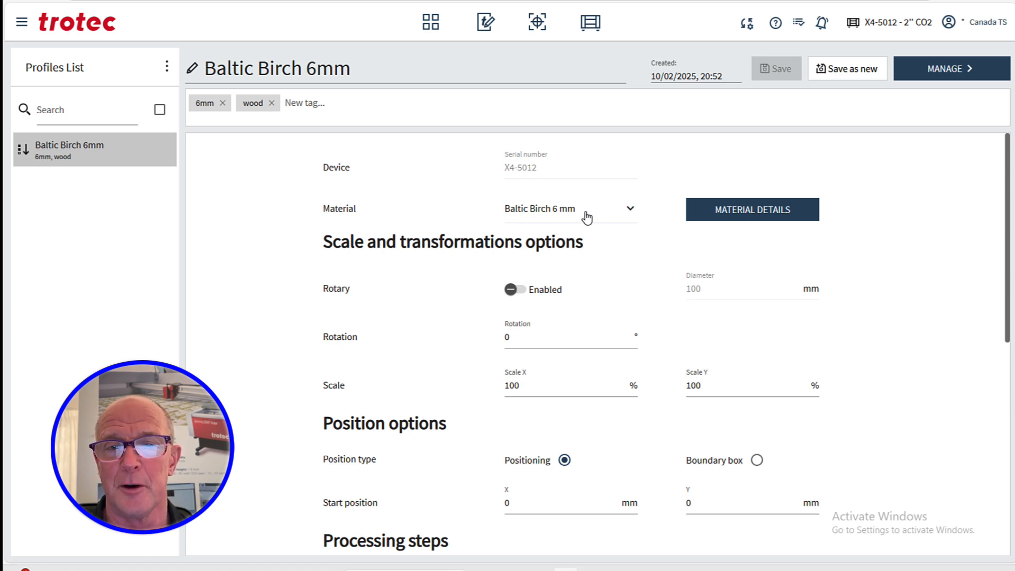
left_click(632, 212)
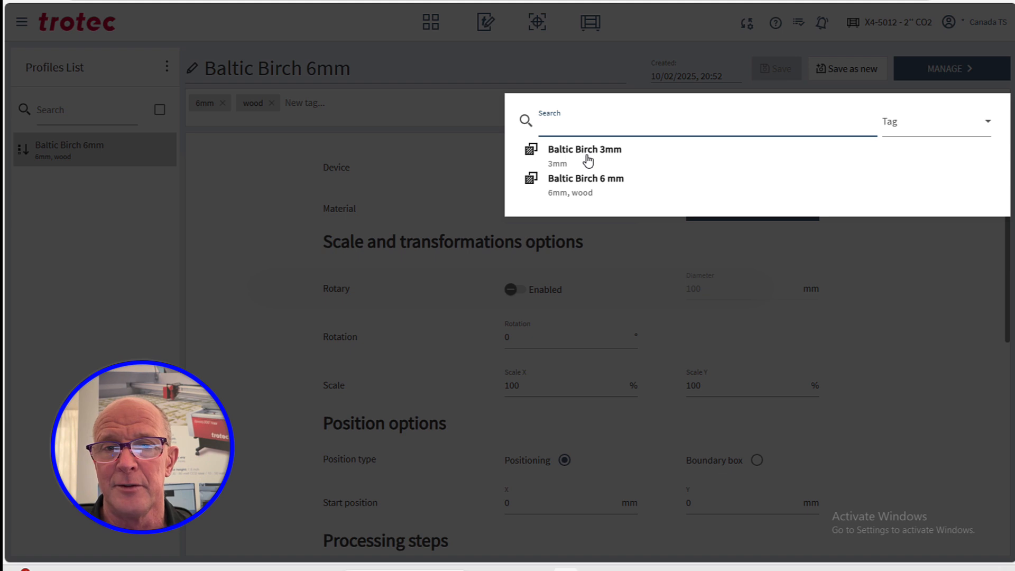
left_click(590, 183)
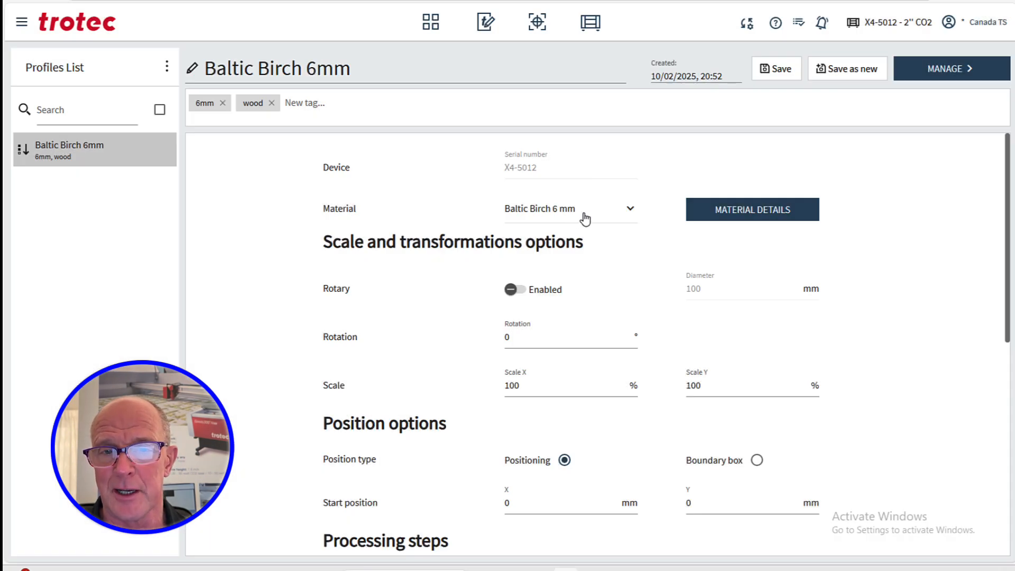
Inspect the profile's material details, including the advanced parameters of the Cut Quality effect, and leave without saving.
left_click(711, 209)
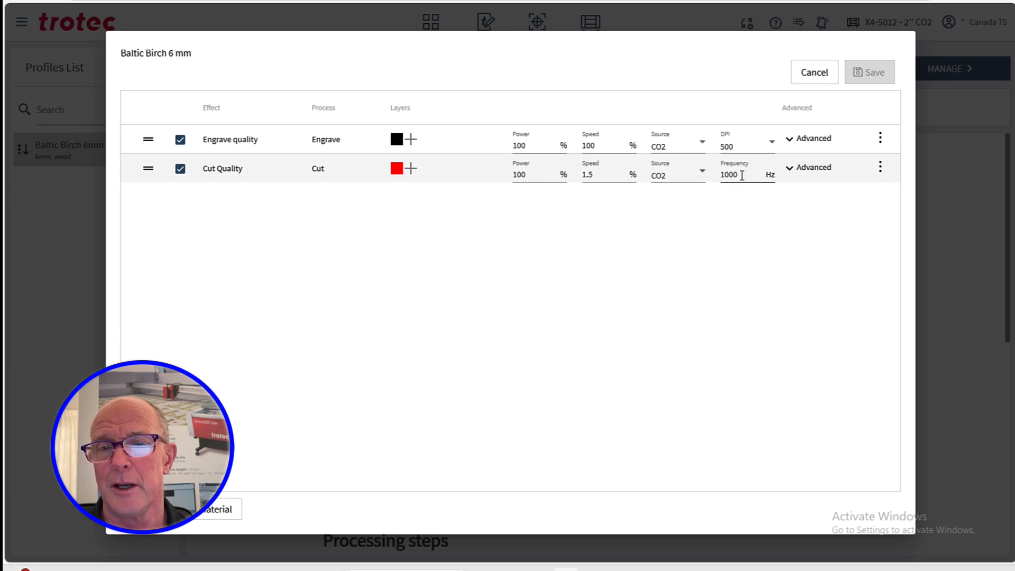
left_click(792, 170)
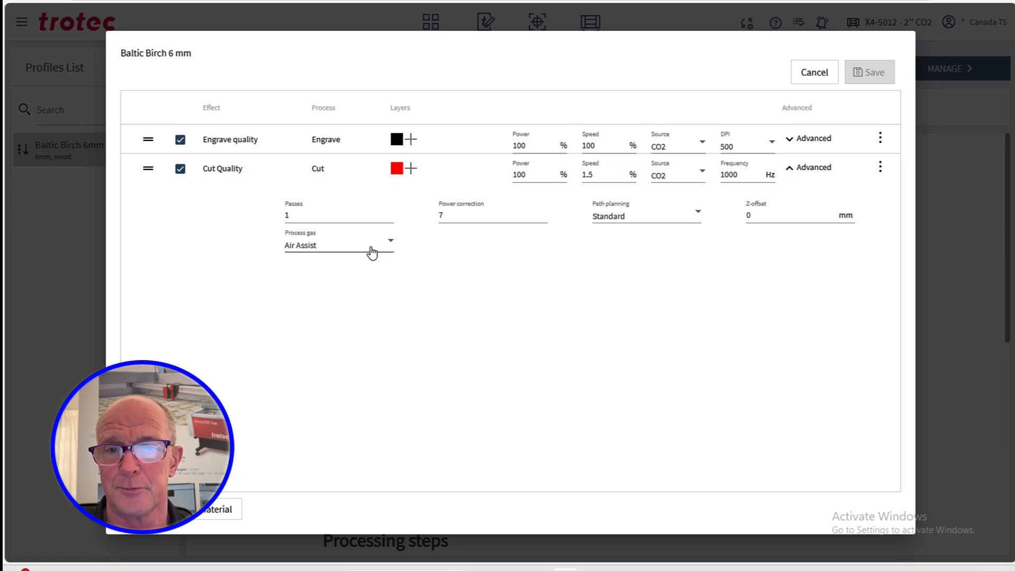
left_click(788, 170)
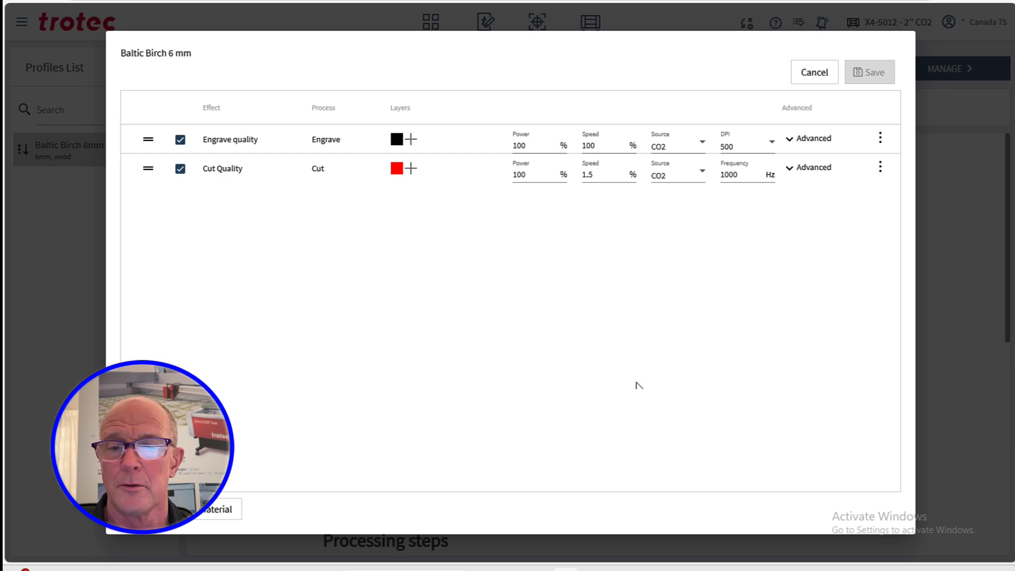
left_click(814, 72)
Try switching off Save as design and Save as job in the profile's processing steps, and re-enable both.
scroll(603, 299, "down", 2)
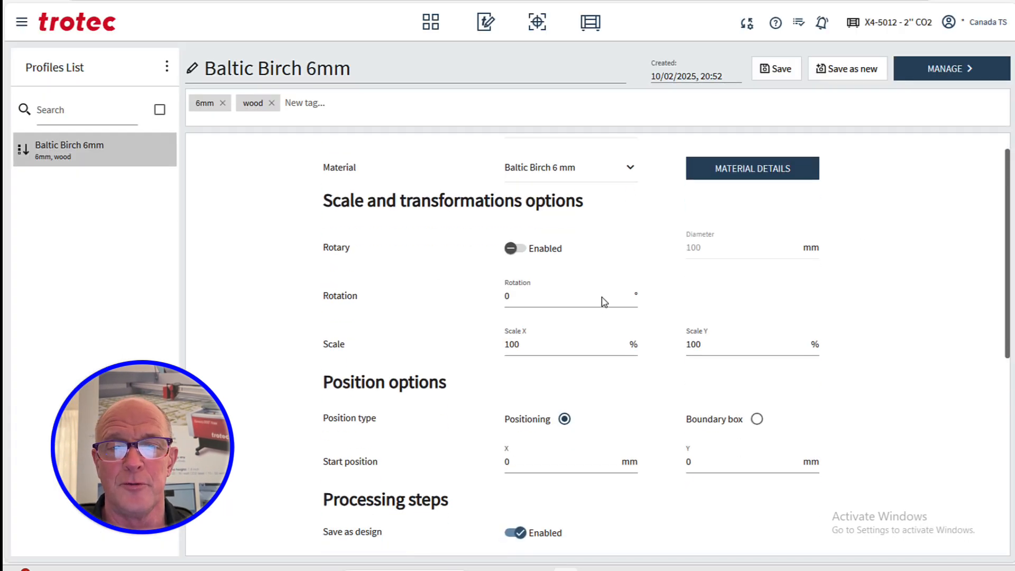
scroll(605, 303, "up", 1)
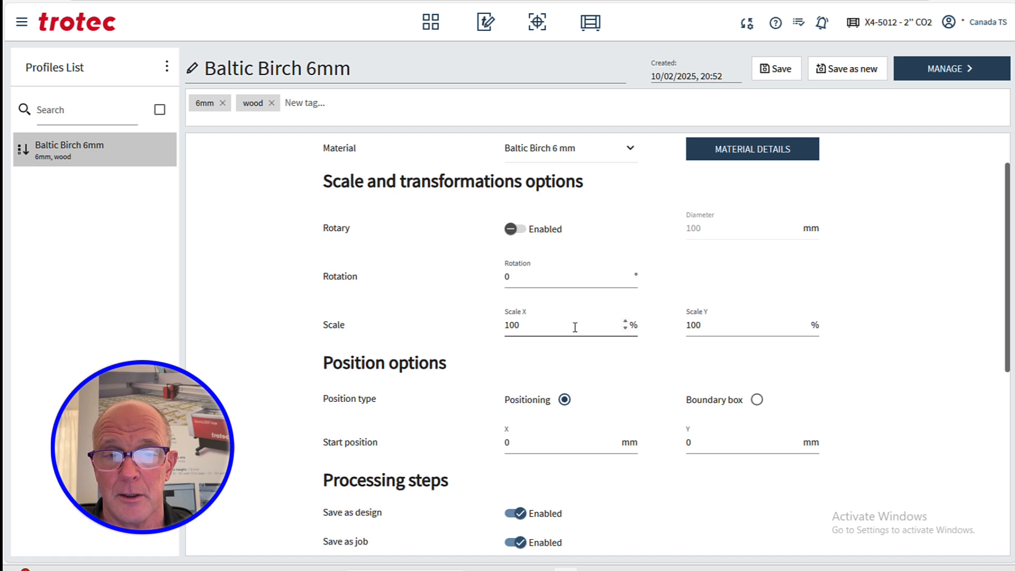
scroll(548, 388, "down", 2)
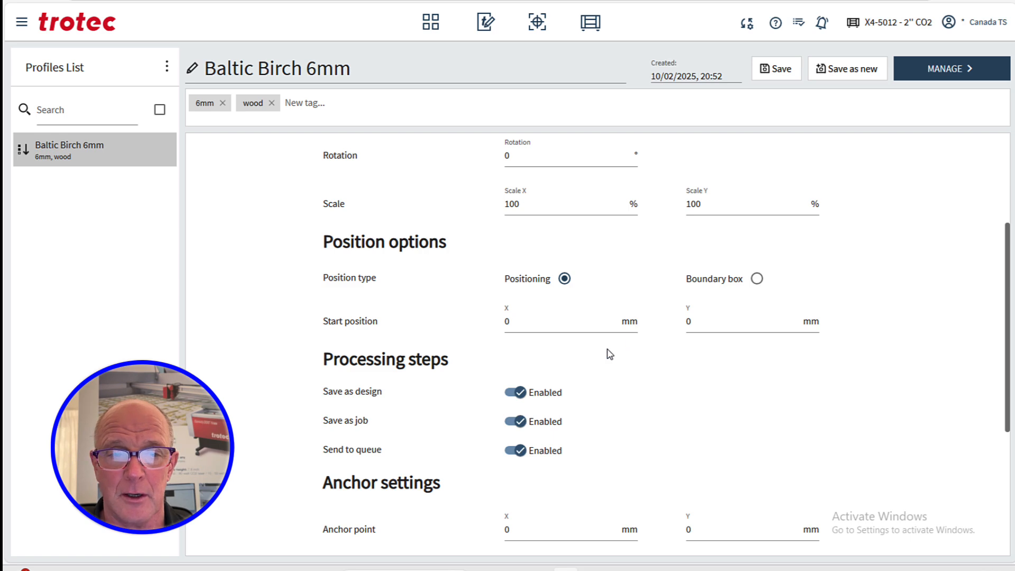
scroll(607, 351, "down", 3)
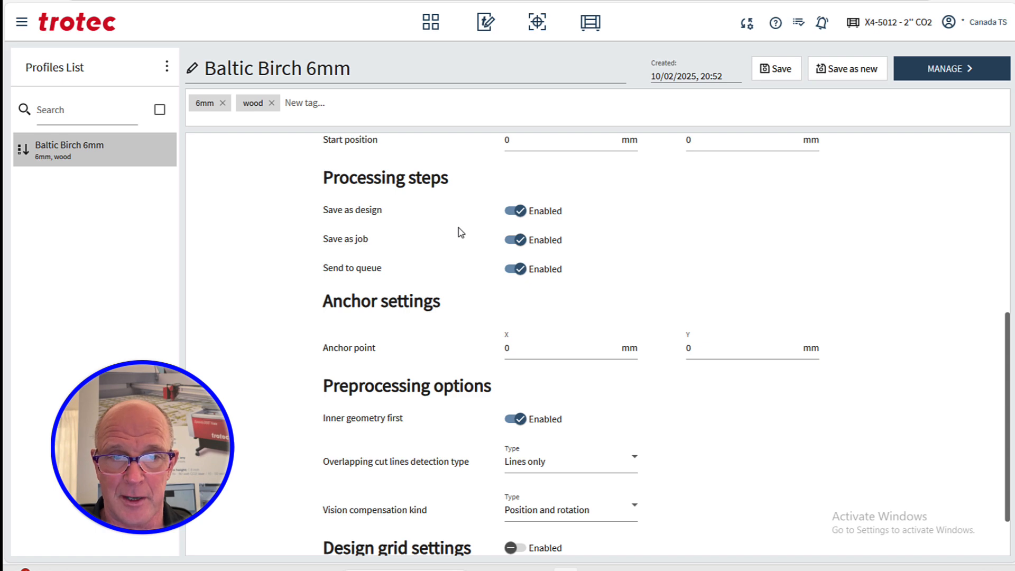
left_click(513, 213)
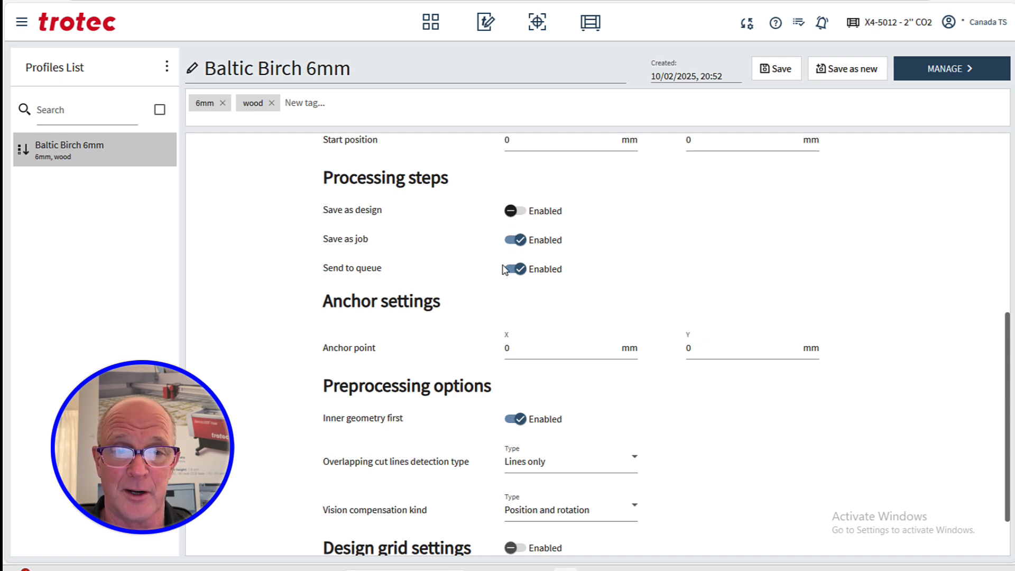
left_click(511, 243)
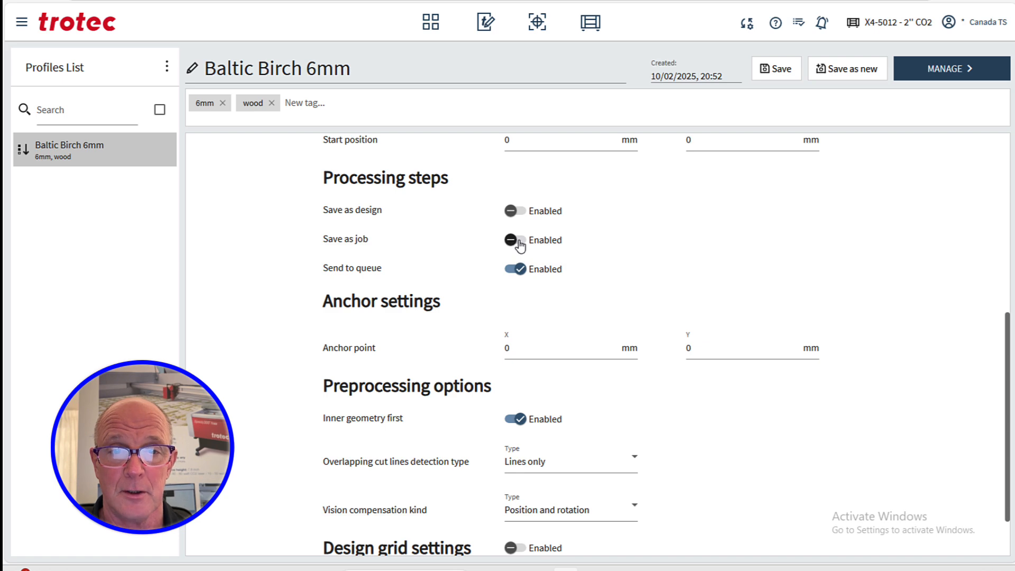
left_click(519, 243)
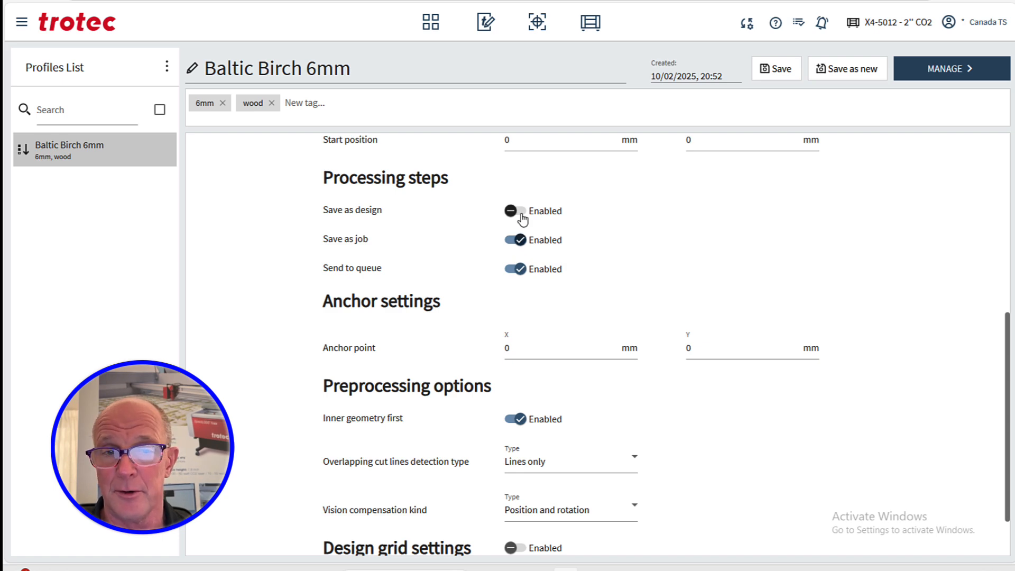
left_click(521, 214)
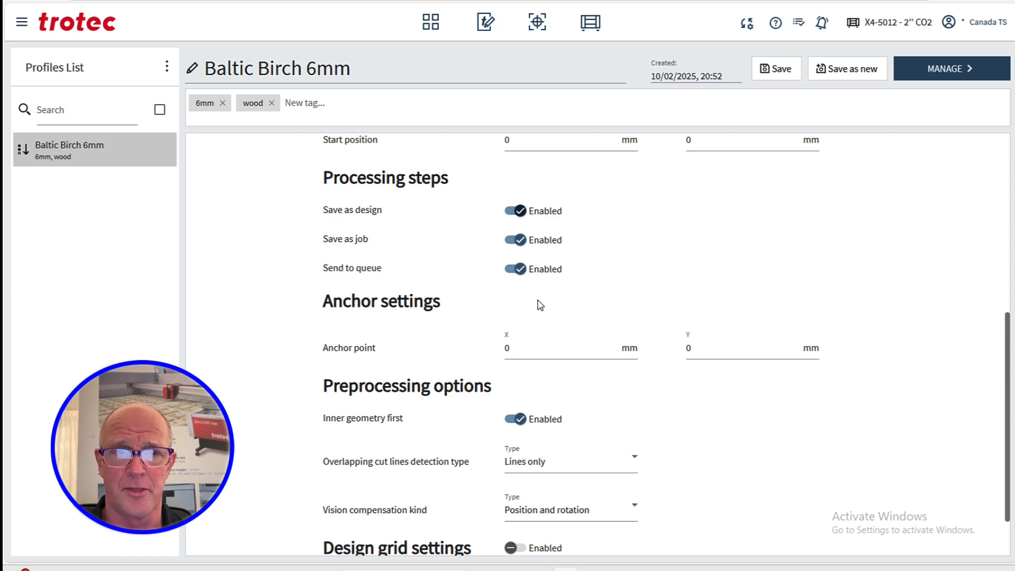
Check the available options for overlapping cut lines detection and vision compensation in the preprocessing options.
scroll(540, 305, "down", 1)
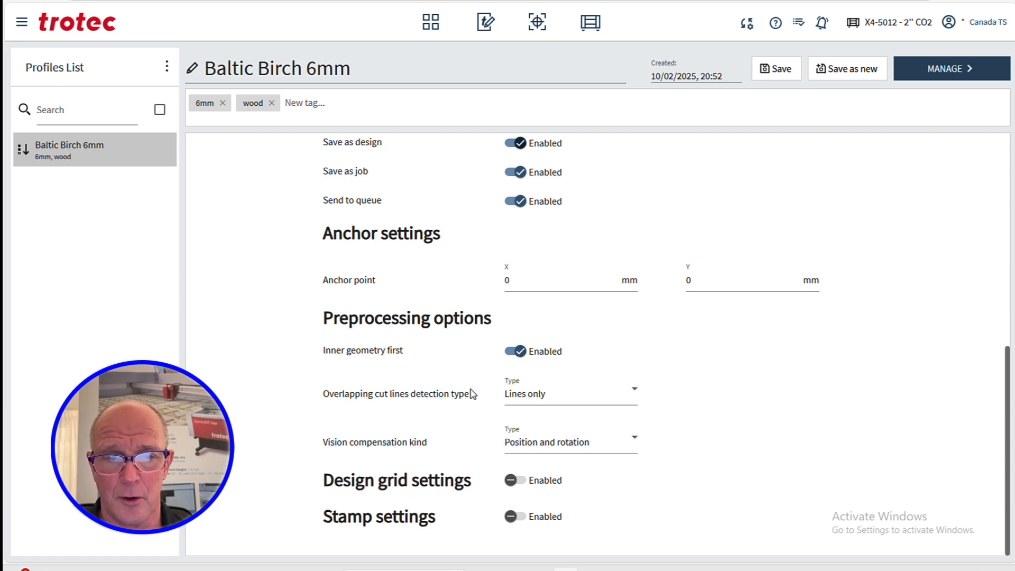
left_click(545, 401)
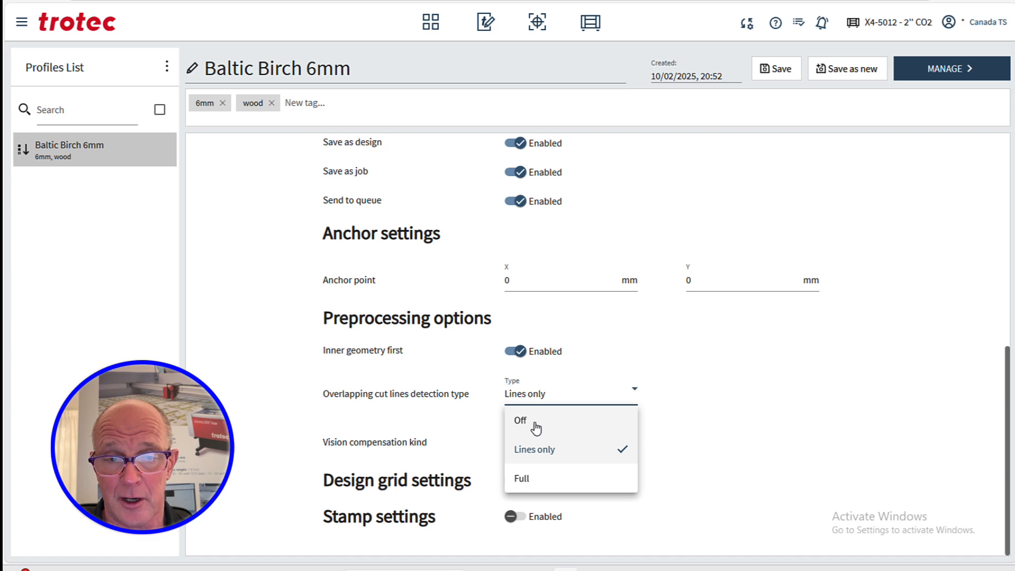
left_click(490, 420)
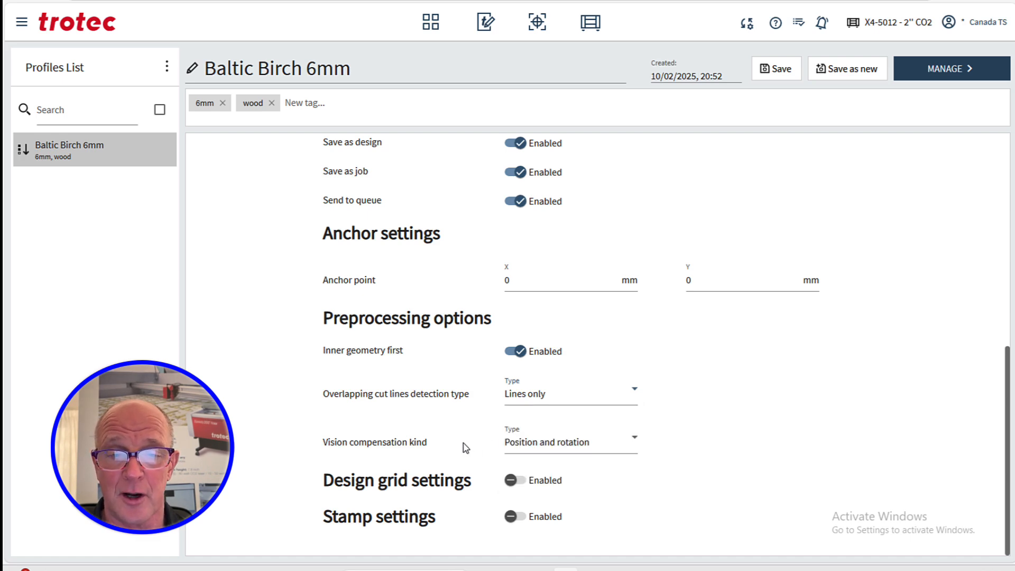
left_click(522, 448)
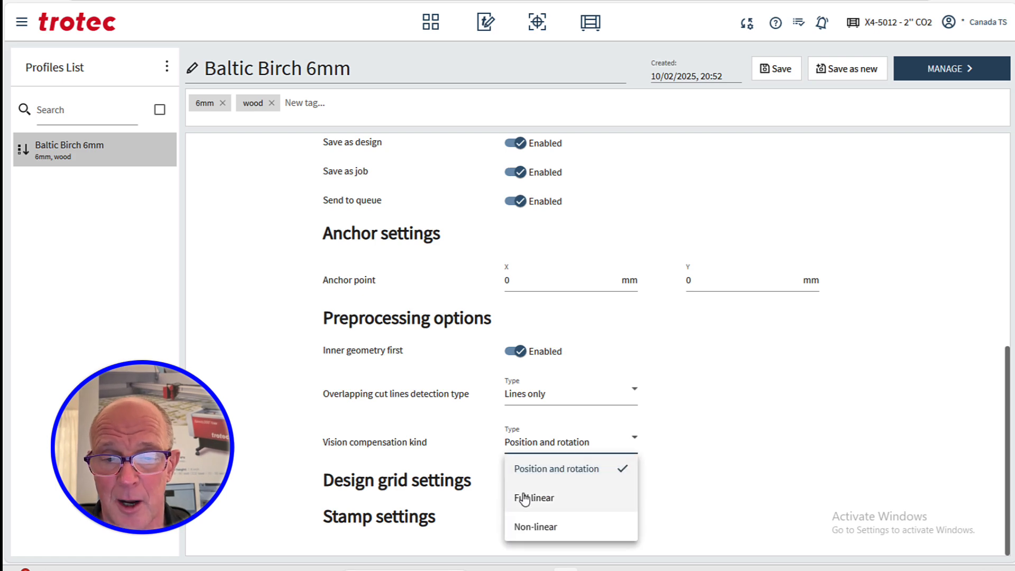
left_click(483, 448)
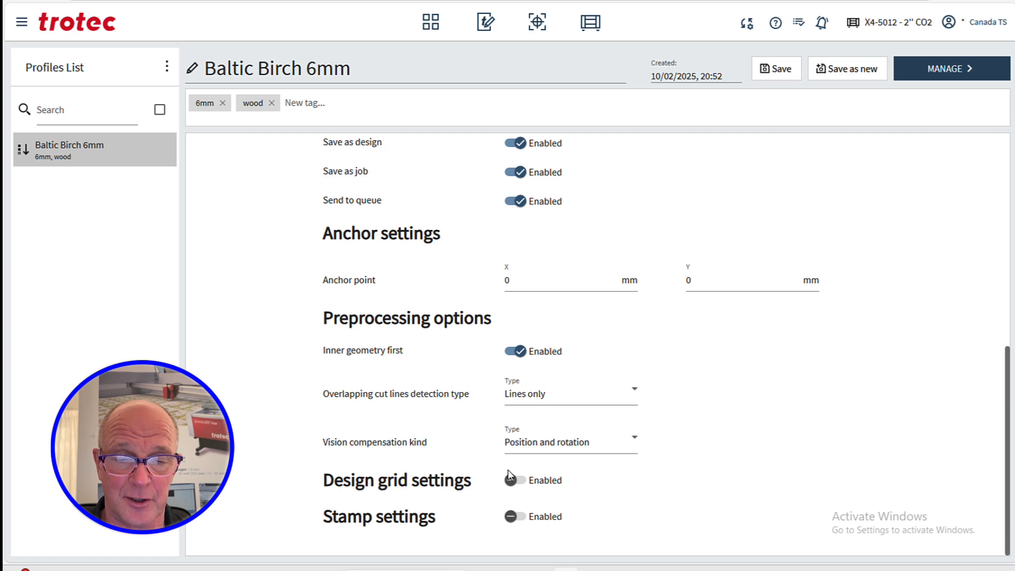
Temporarily enable the stamp settings to review their cutline, mirror and shoulder options, and disable them again.
left_click(522, 517)
scroll(522, 520, "down", 4)
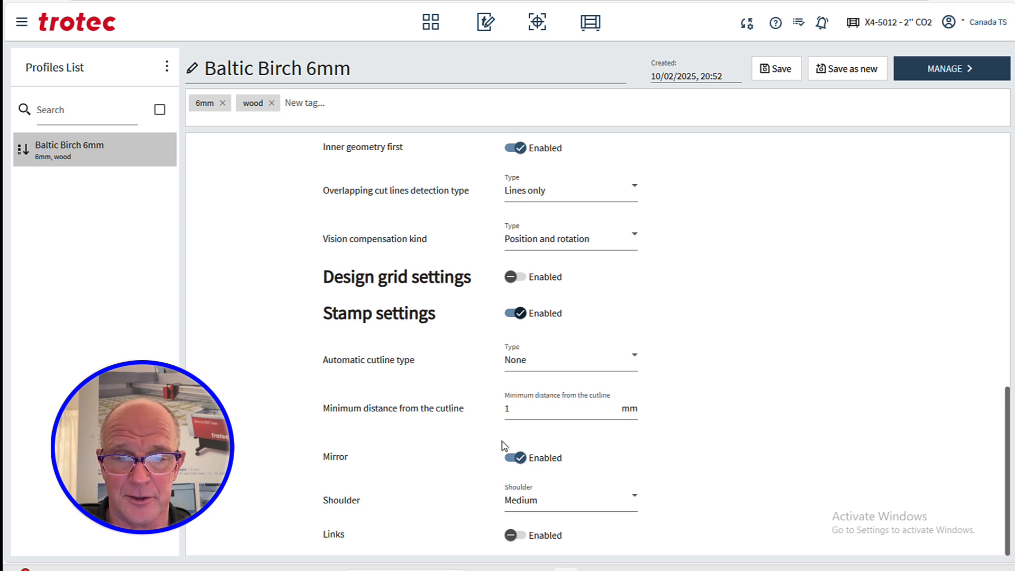
left_click(516, 313)
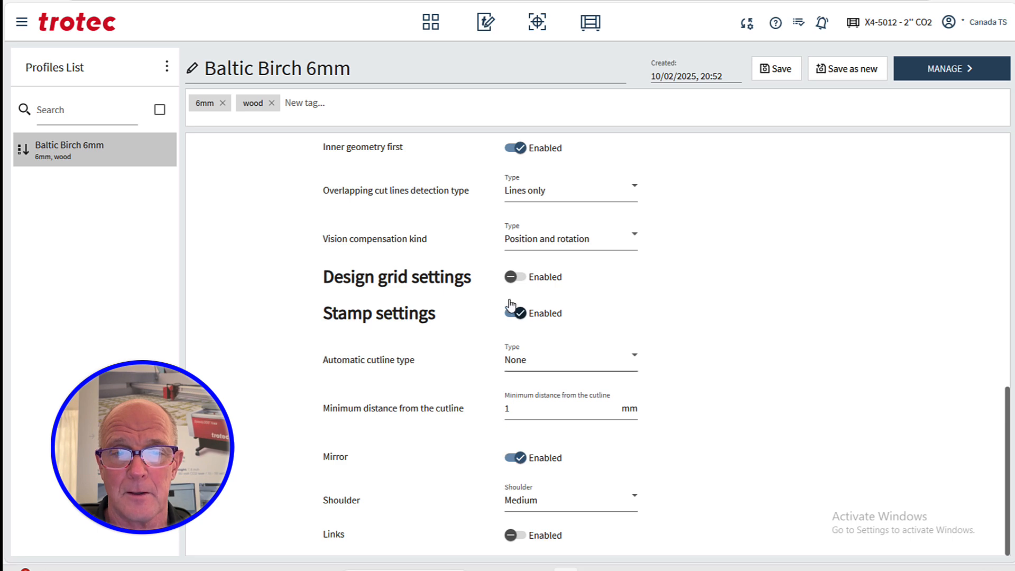
scroll(513, 316, "up", 4)
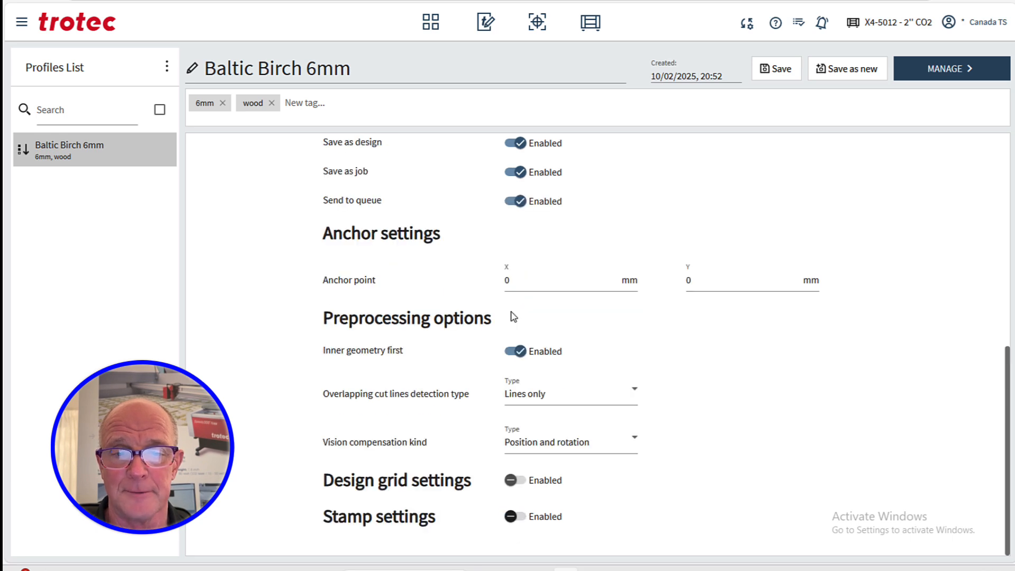
Leave the Baltic Birch 6mm profile for the Manage page, saving its changes.
scroll(513, 316, "up", 8)
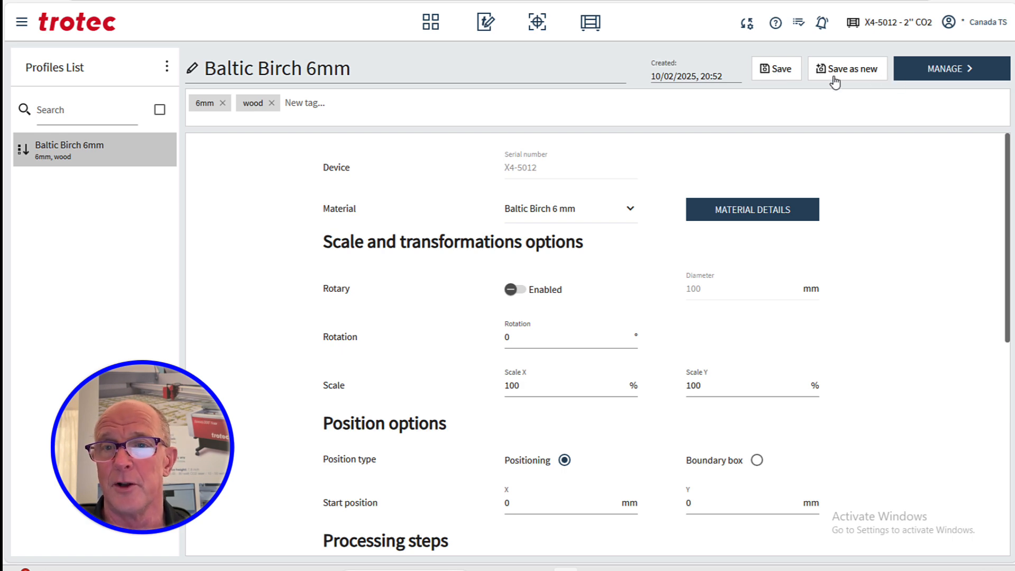
left_click(923, 70)
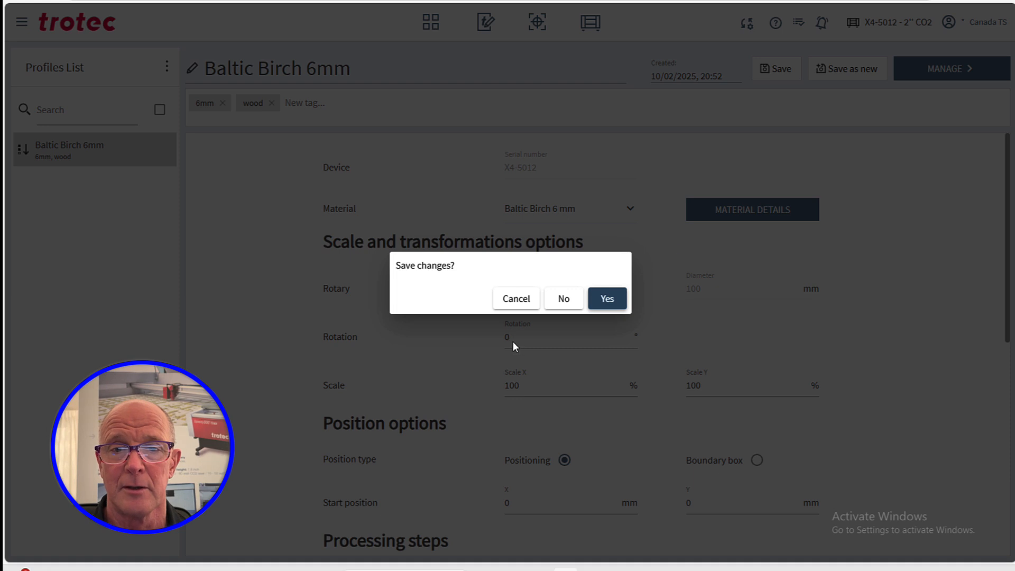
left_click(604, 299)
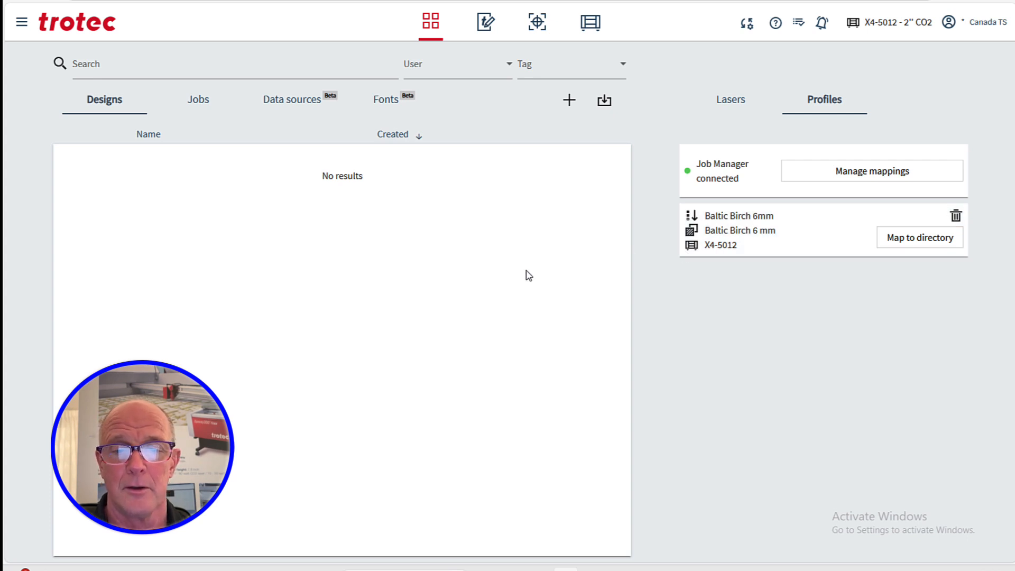
Switch to File Explorer and open the 3mm Baltic Birch folder inside the Profiles folder.
left_click(539, 569)
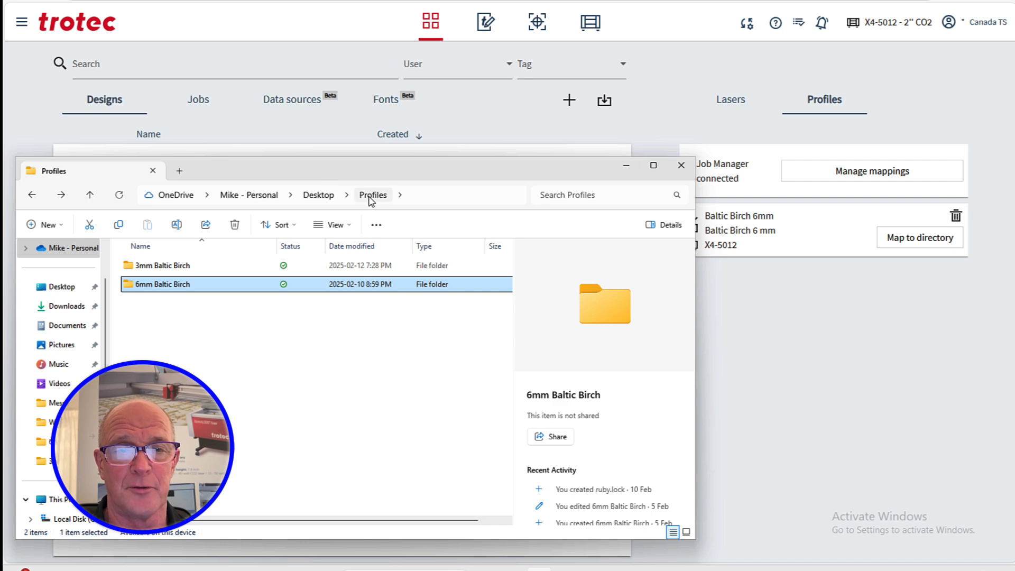
left_click(182, 271)
double_click(182, 270)
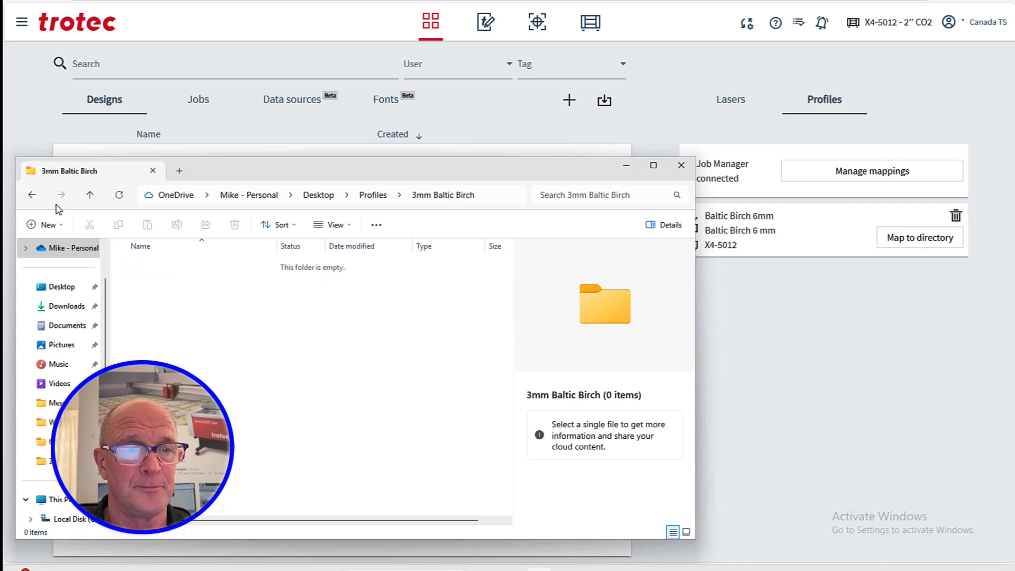
Check the contents of the 6mm Baltic Birch folder, return to the Profiles folder and leave File Explorer.
left_click(32, 195)
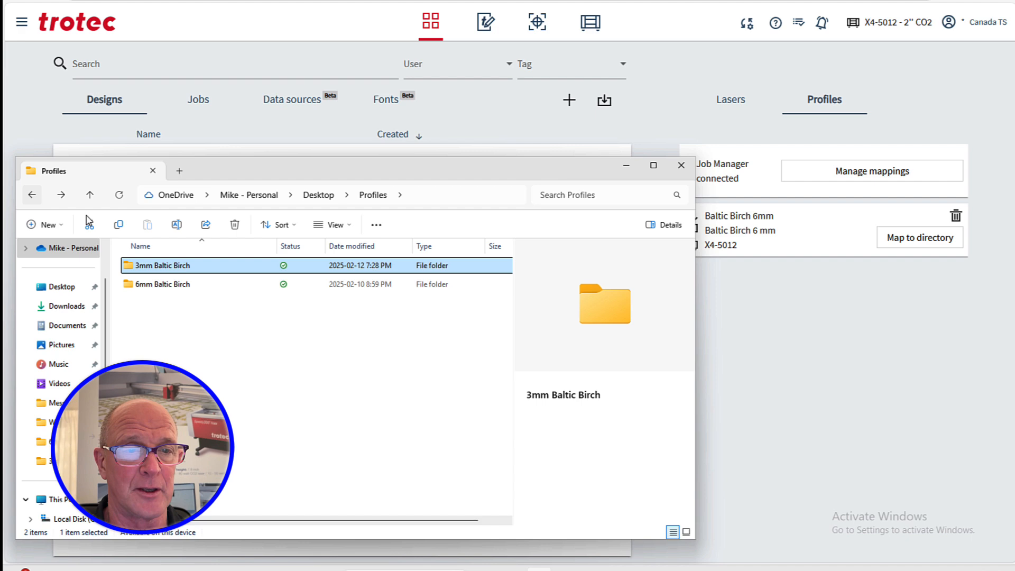
double_click(160, 284)
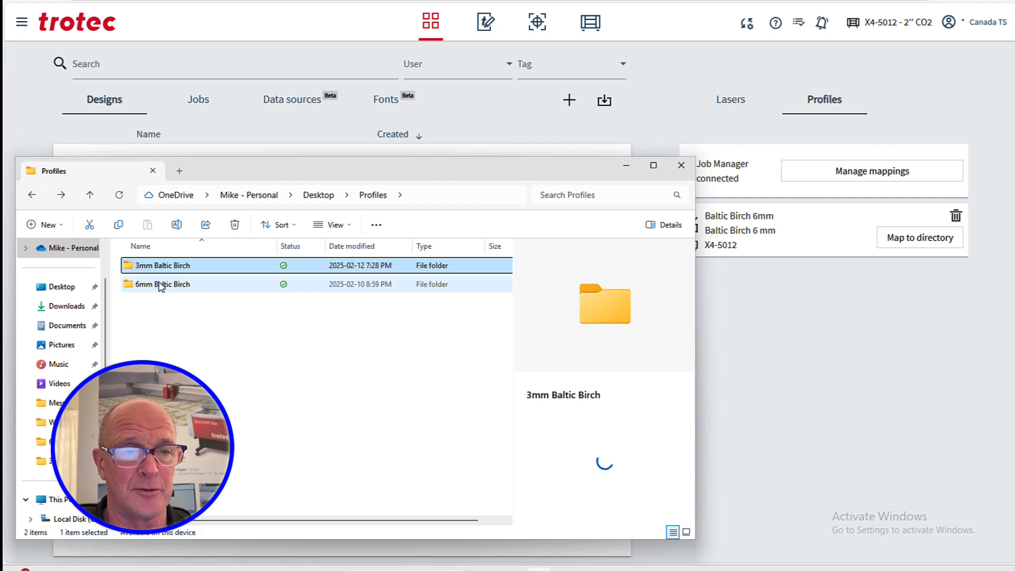
left_click(32, 195)
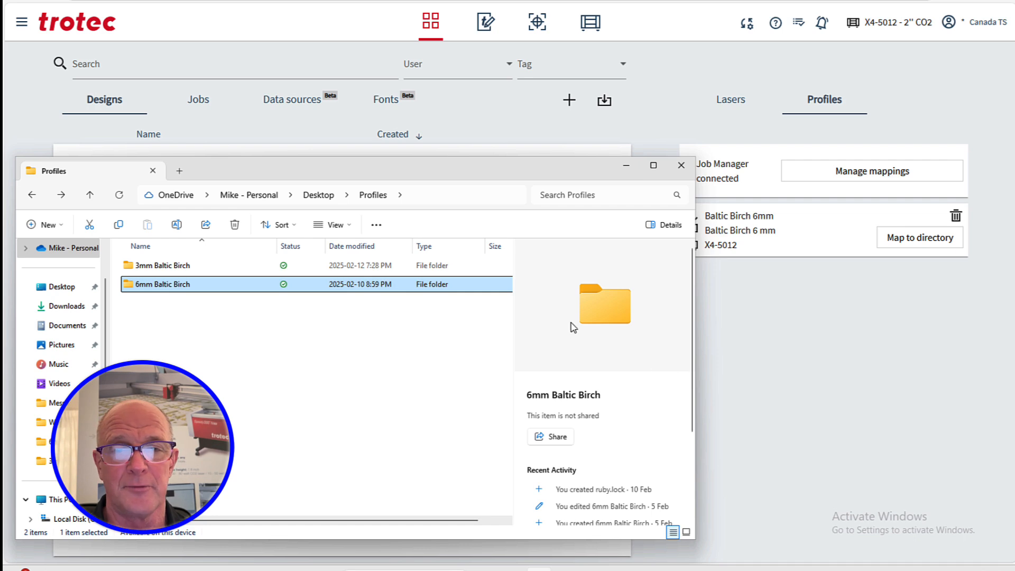
left_click(788, 349)
Switch to CorelDRAW and export Baltic Birch.cdr as a PDF named Baltic Birch 6mm into the 6mm Baltic Birch folder.
mouse_move(706, 567)
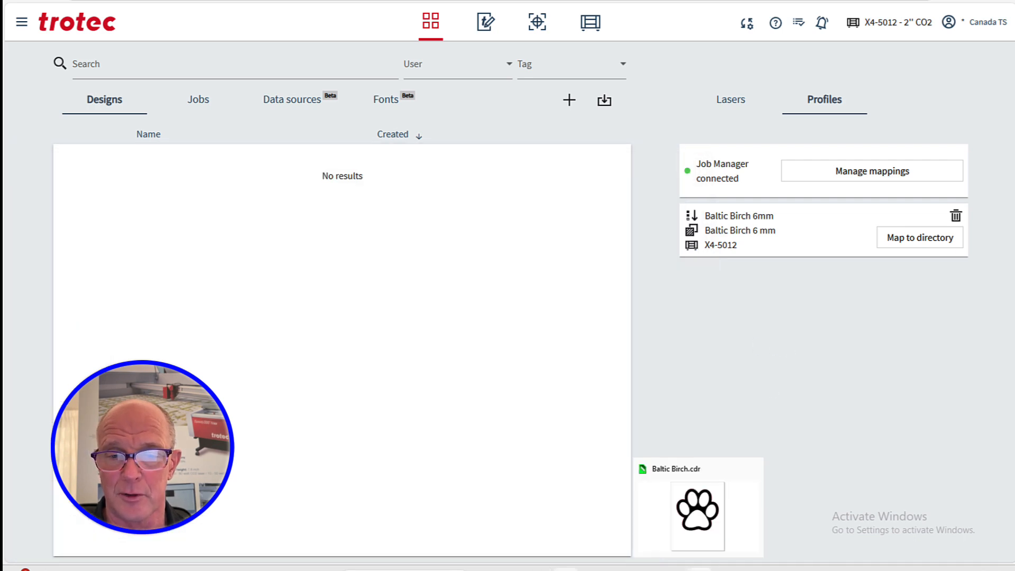
left_click(698, 508)
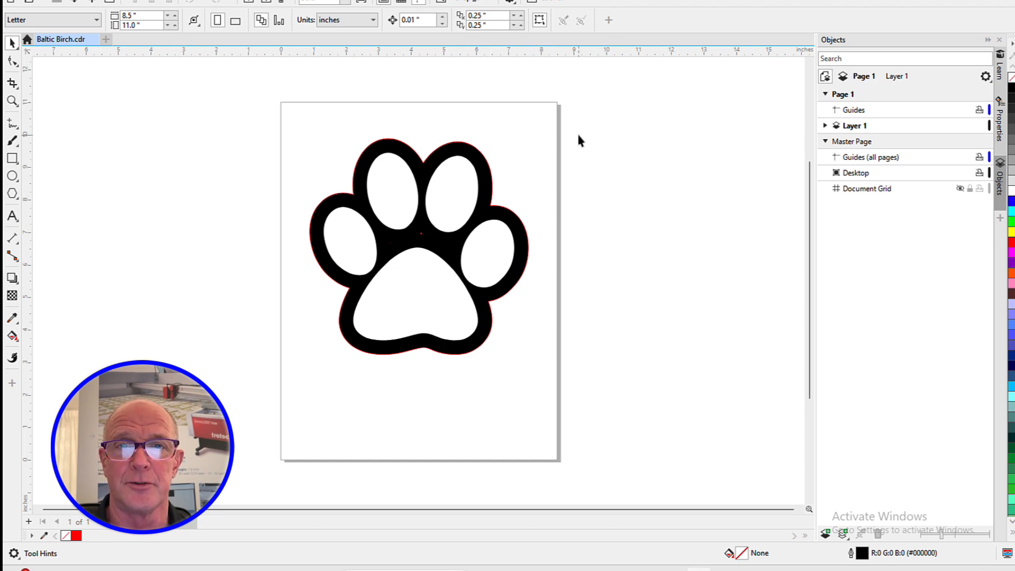
left_click(13, 1)
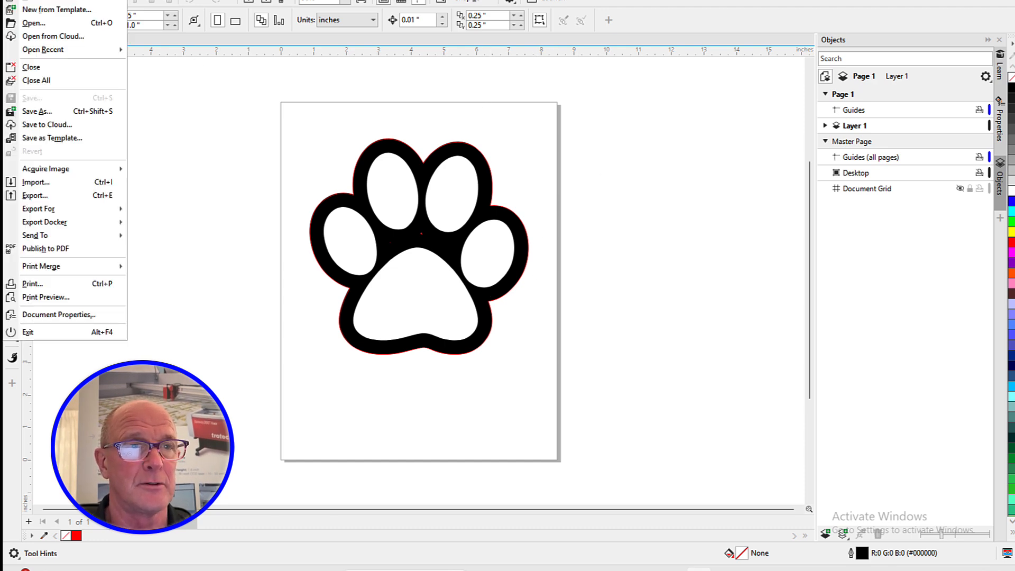
left_click(77, 199)
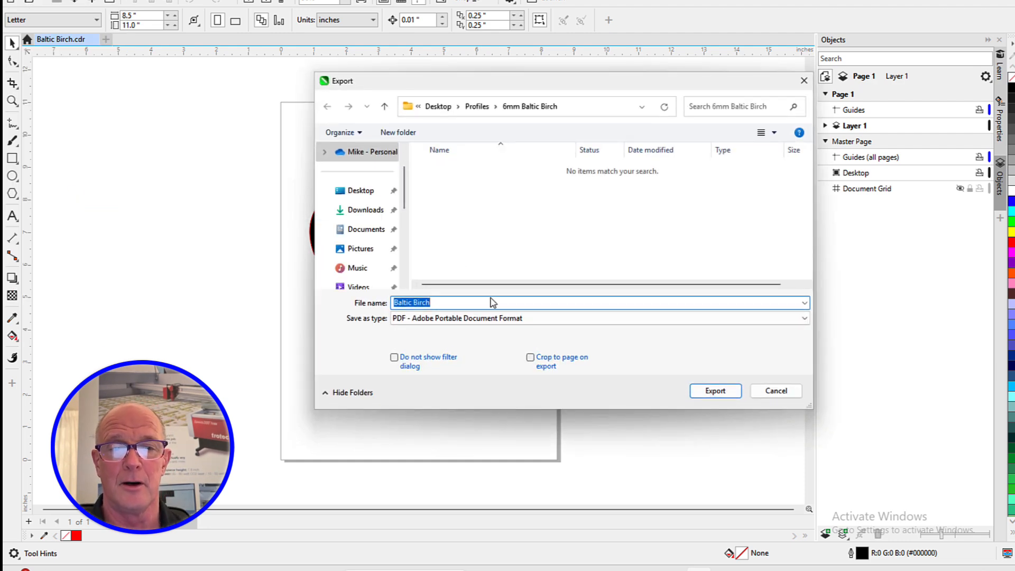
left_click(456, 302)
type("6")
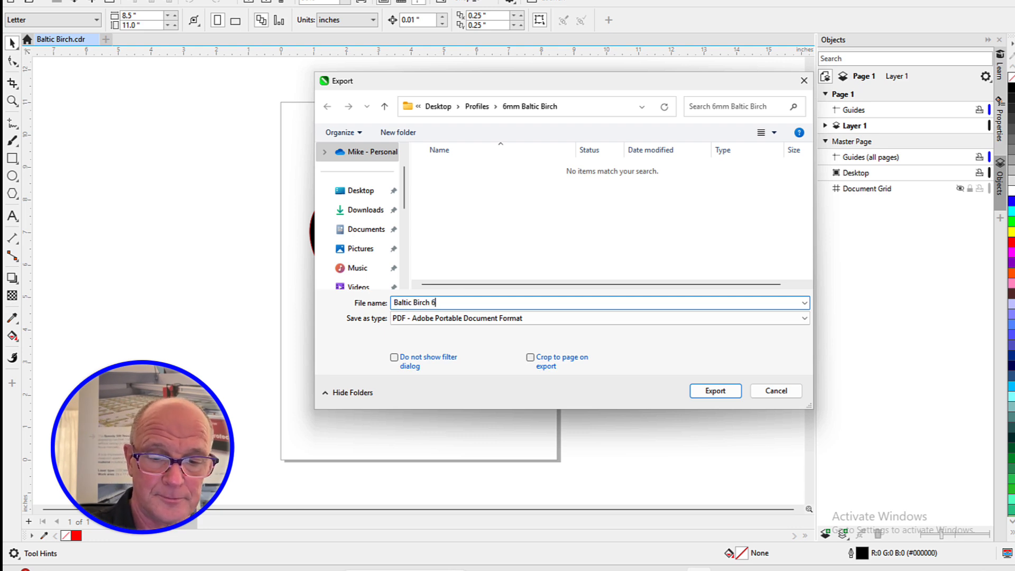
type("mm")
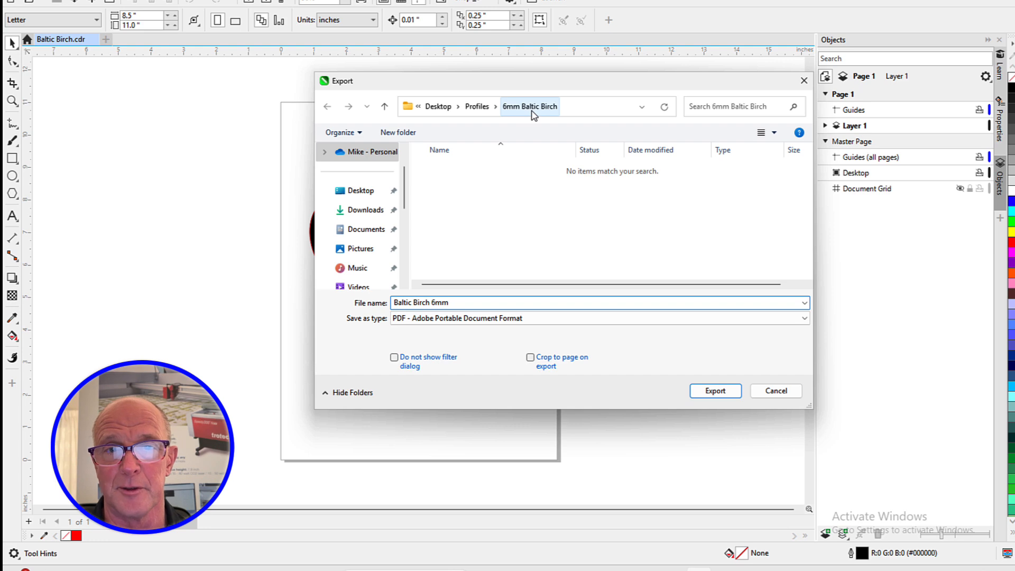
left_click(714, 391)
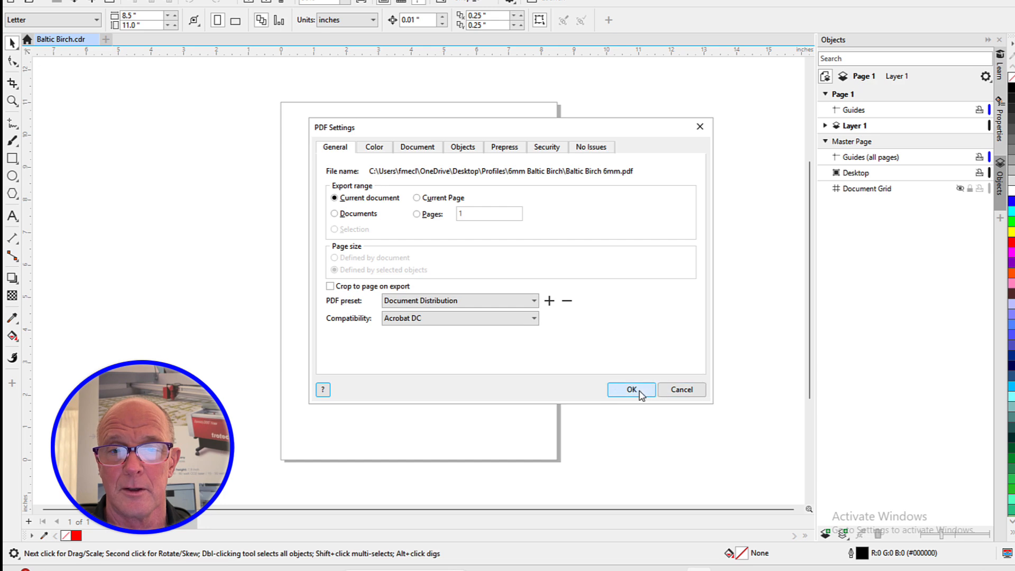
left_click(632, 389)
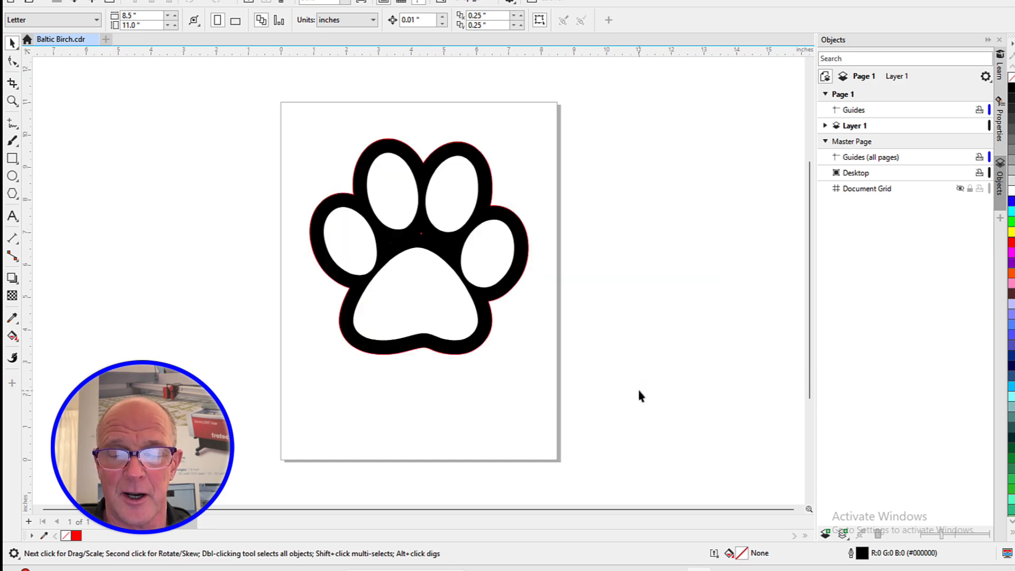
Switch back to Trotec Ruby and check the exported PDF in the designs, its job and the production queue.
mouse_move(565, 568)
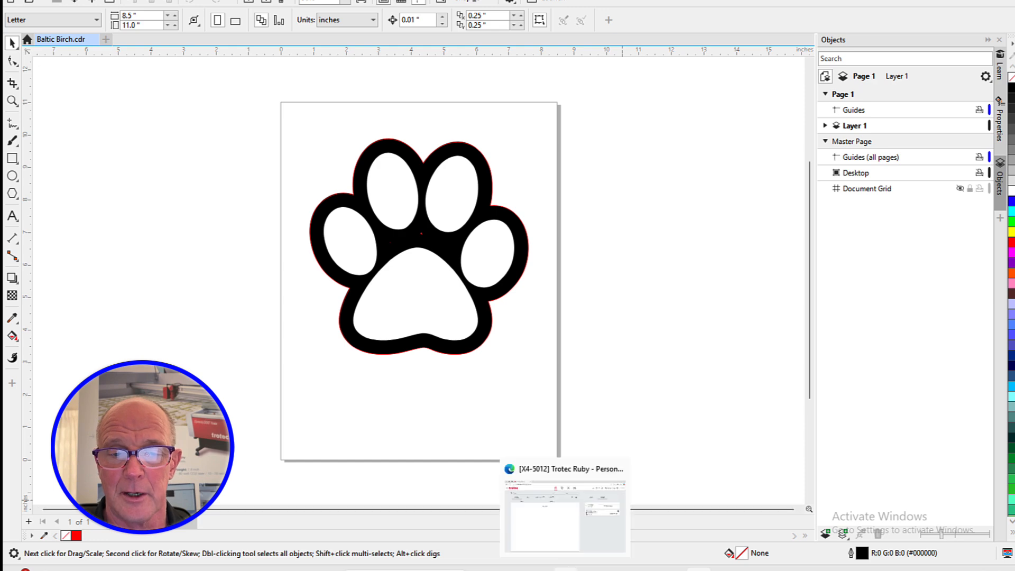
left_click(565, 515)
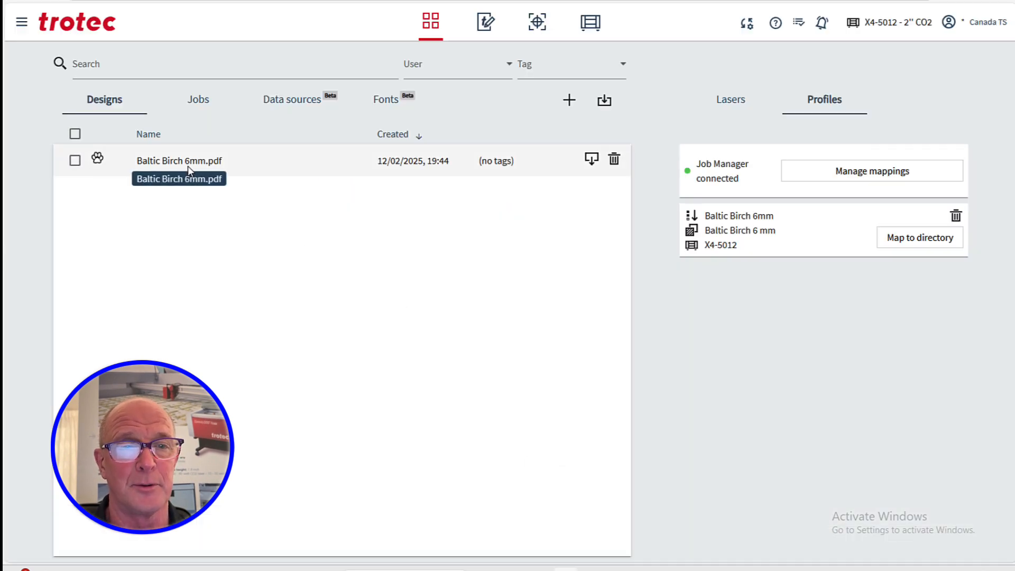
left_click(200, 108)
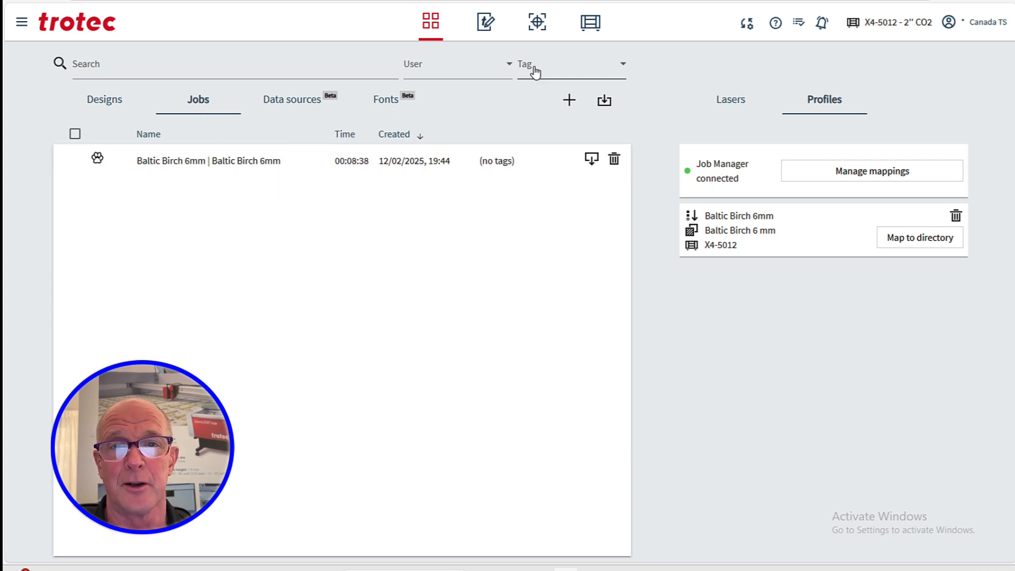
left_click(589, 23)
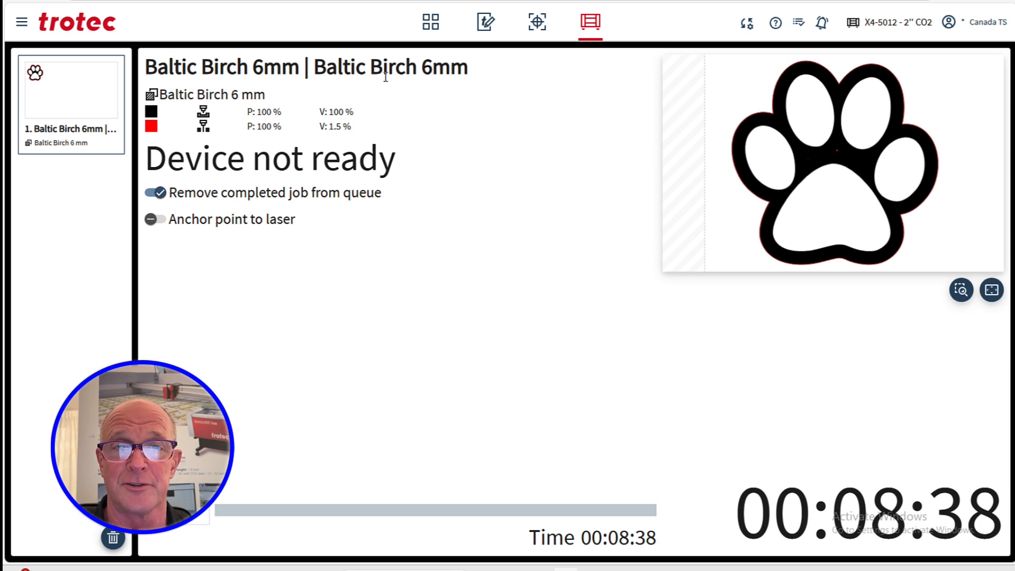
left_click(433, 27)
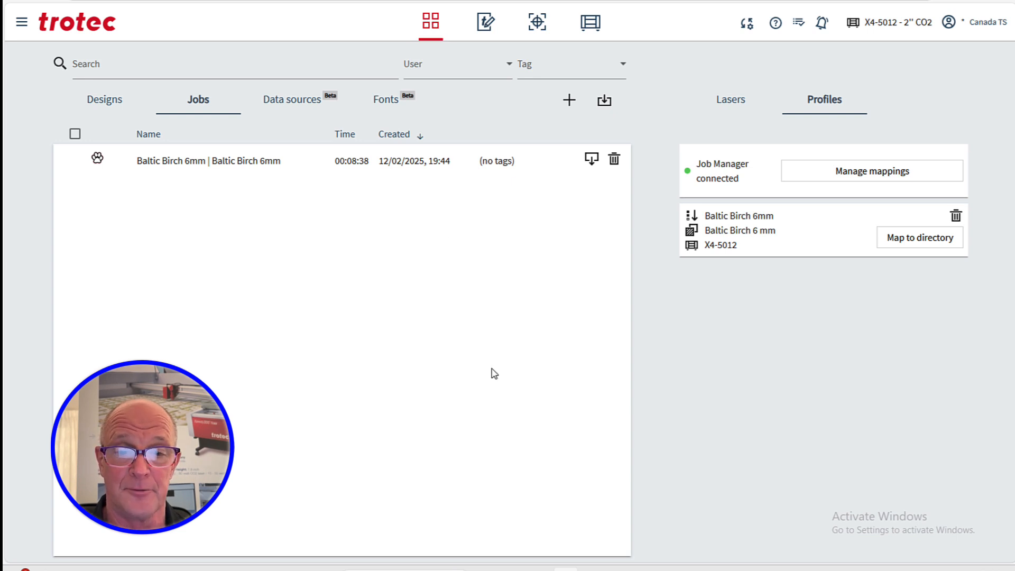
Switch to File Explorer, check the contents of the 6mm Baltic Birch folder after the export, and return to Ruby.
left_click(541, 567)
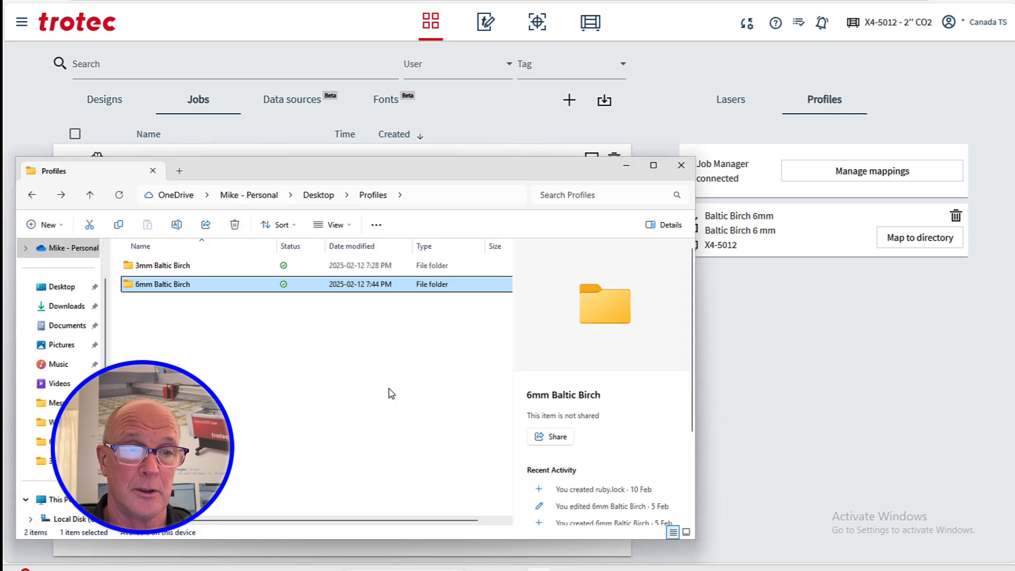
double_click(202, 293)
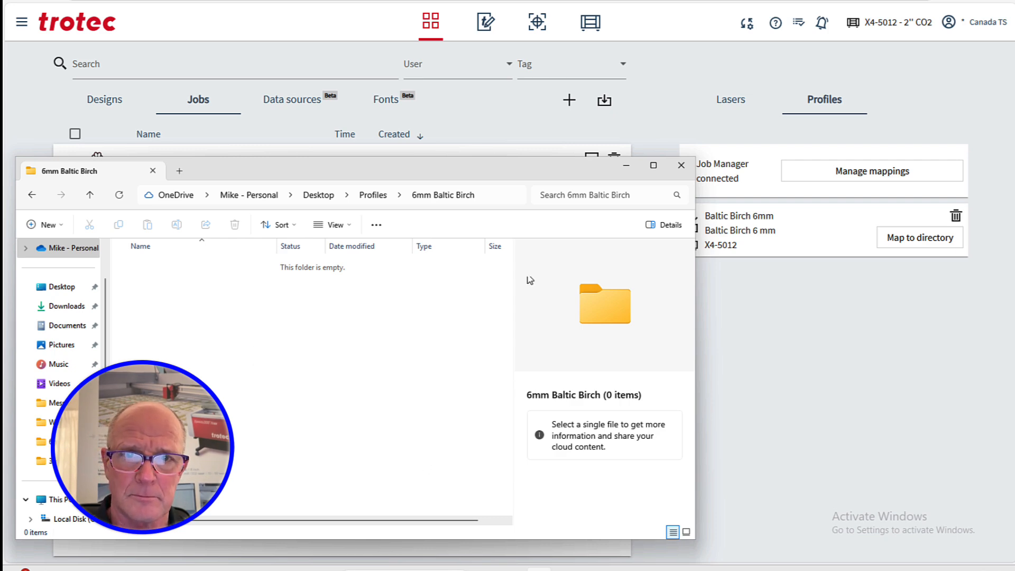
left_click(750, 369)
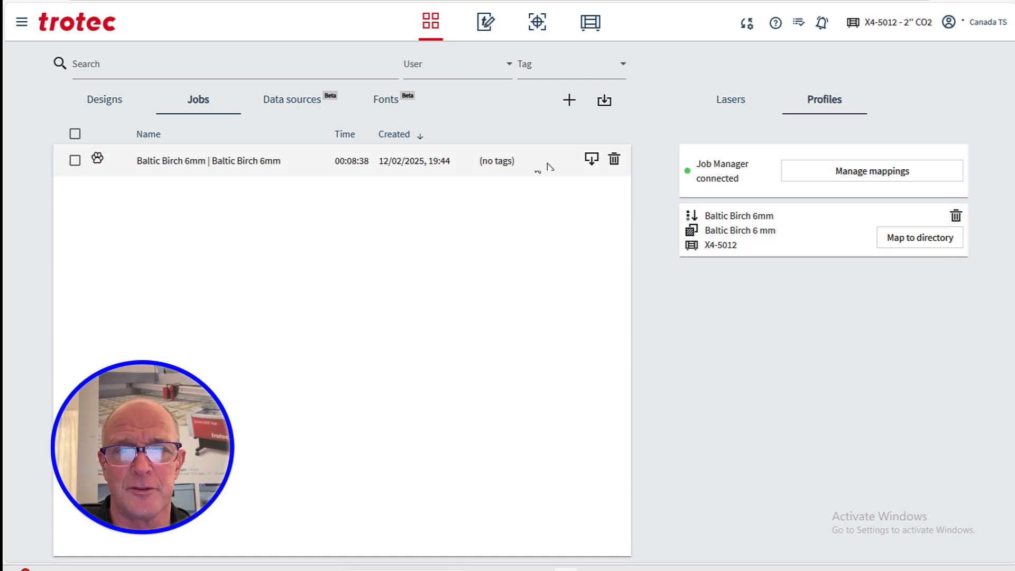
Delete the Baltic Birch 6mm job and the Baltic Birch 6mm.pdf design.
left_click(613, 160)
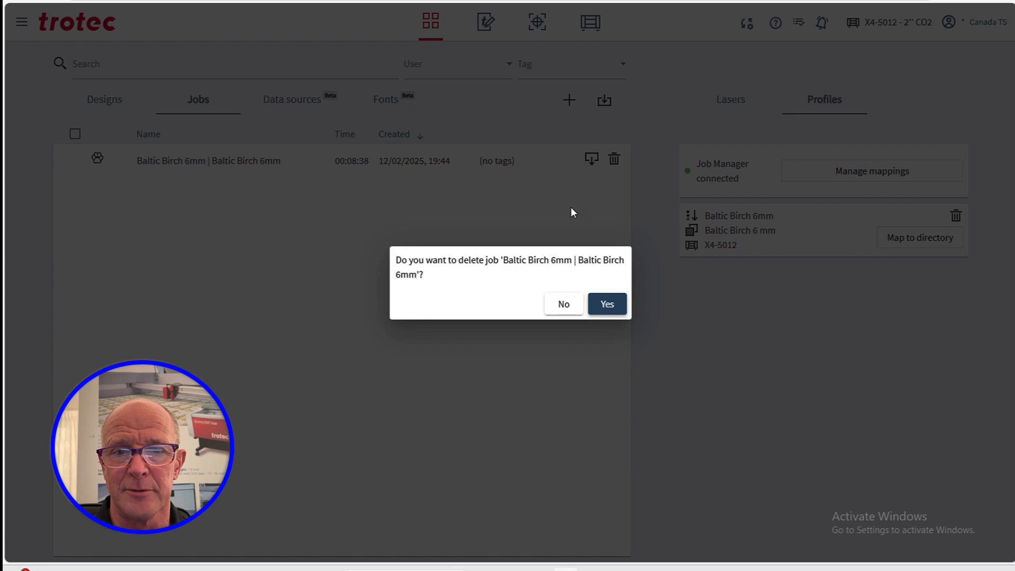
left_click(604, 309)
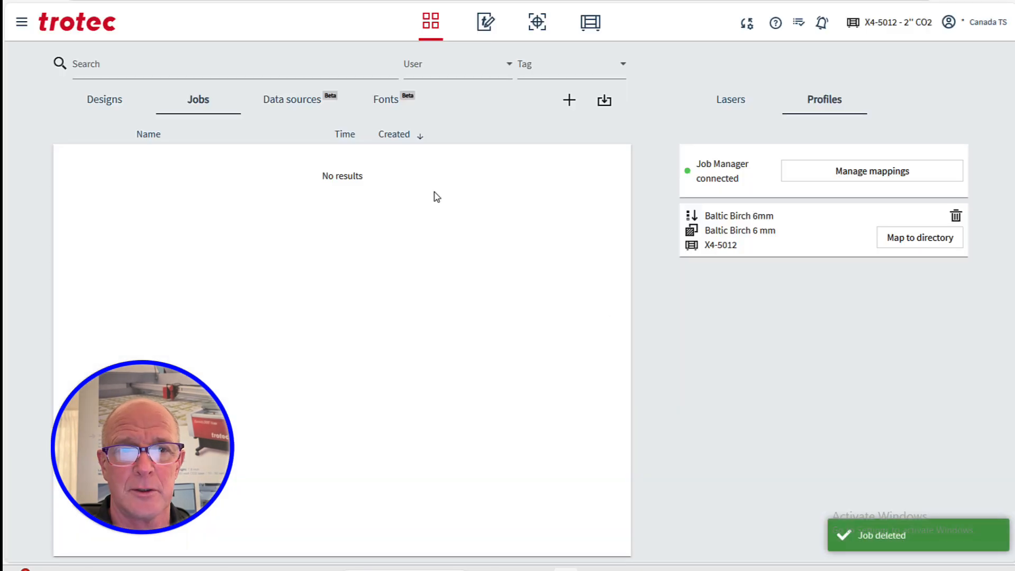
left_click(103, 103)
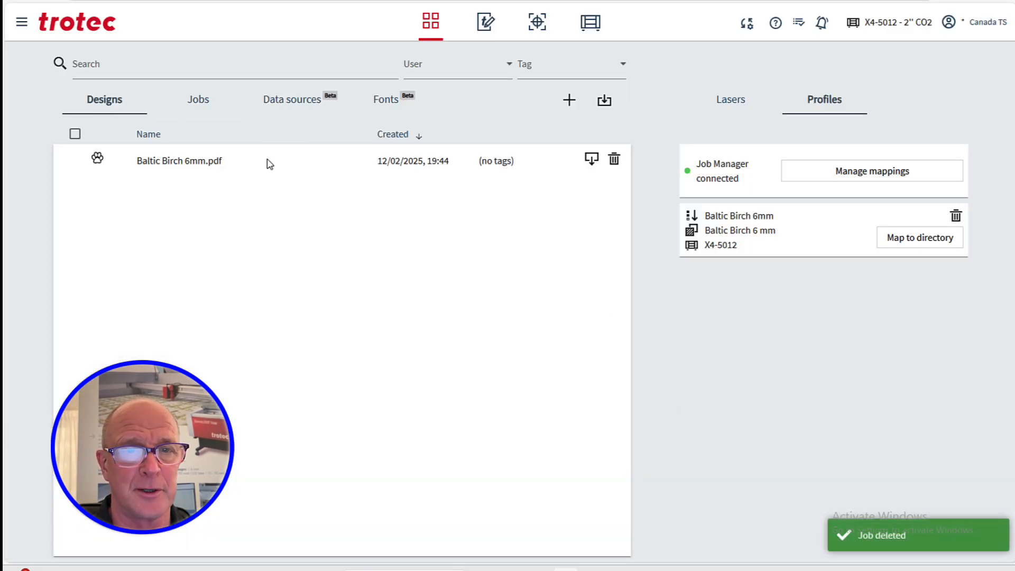
left_click(614, 158)
left_click(605, 299)
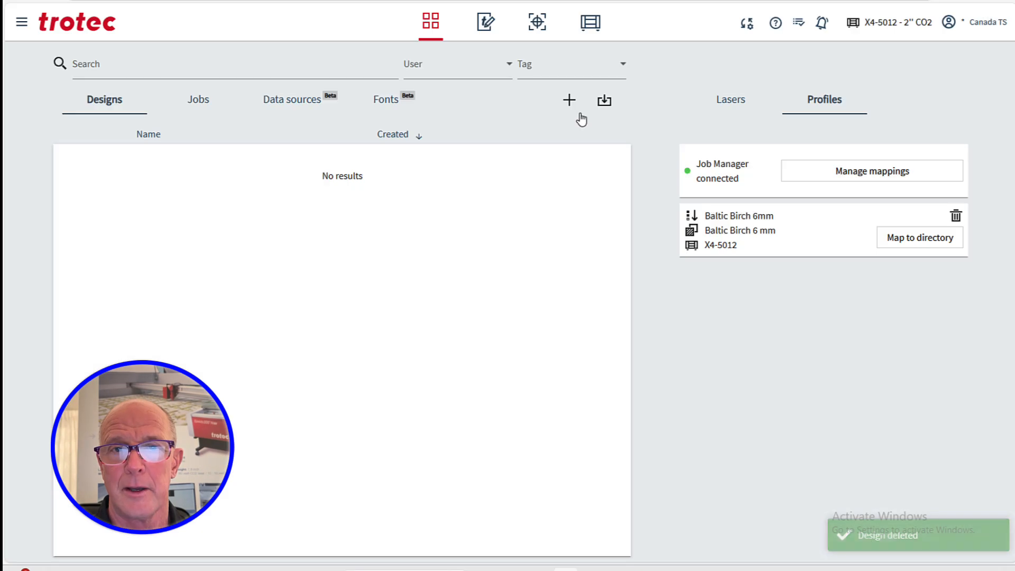
Remove the Baltic Birch 6mm job from the production queue and return to the Manage page.
left_click(588, 27)
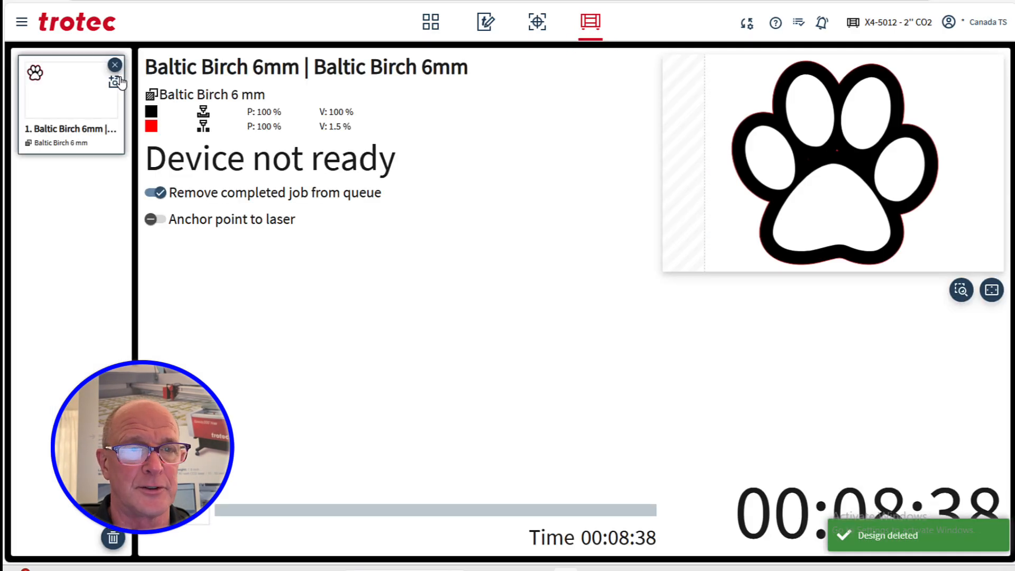
left_click(114, 65)
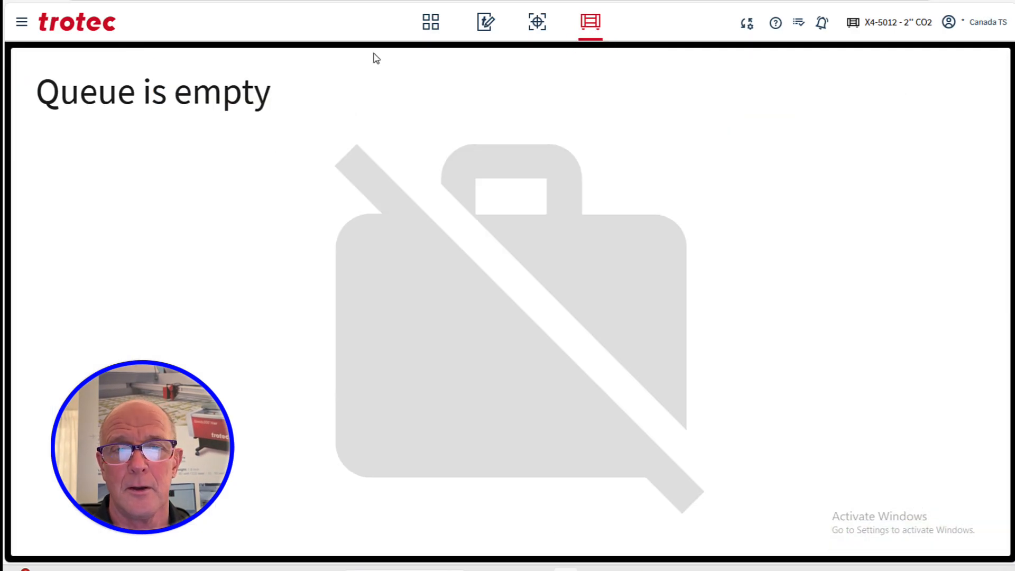
left_click(426, 29)
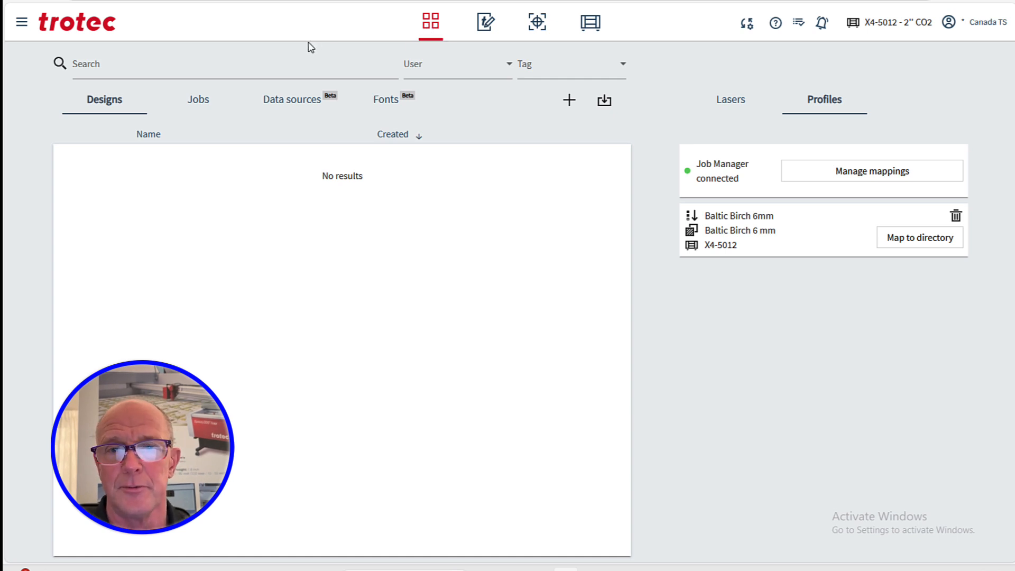
Open the profiles list and review its add, import, export and delete actions without and with Baltic Birch 6mm selected.
left_click(22, 24)
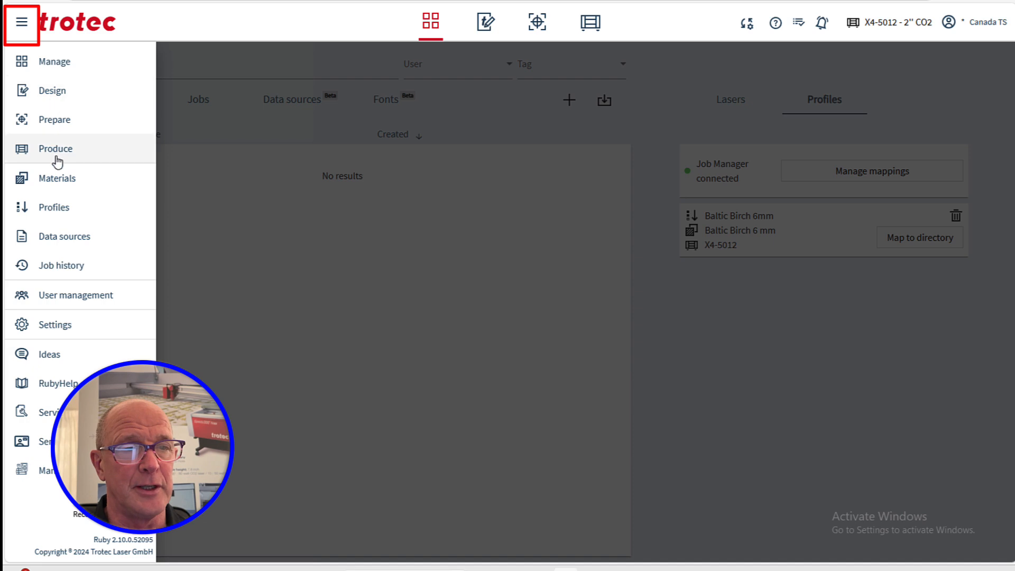
left_click(58, 208)
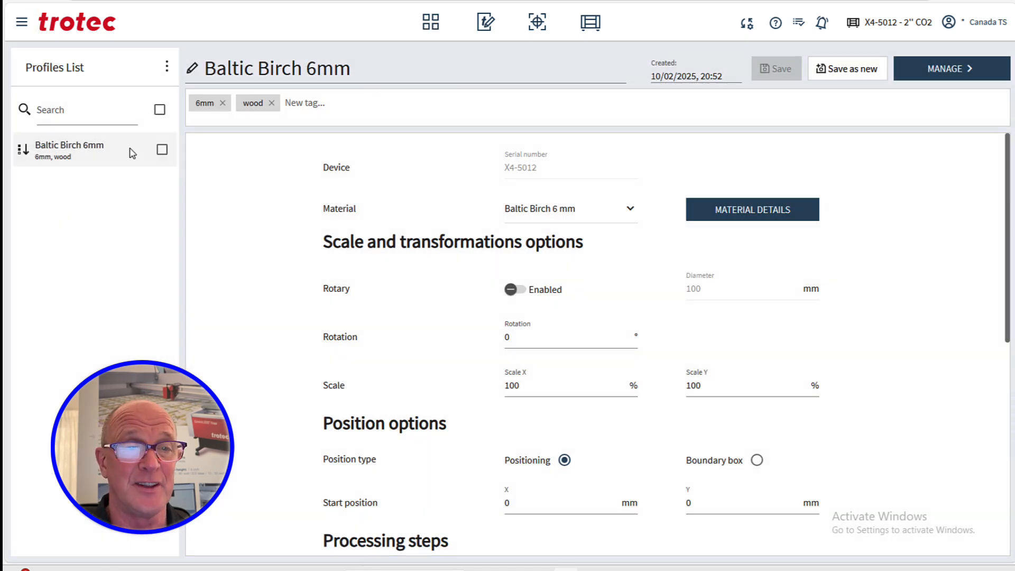
left_click(167, 70)
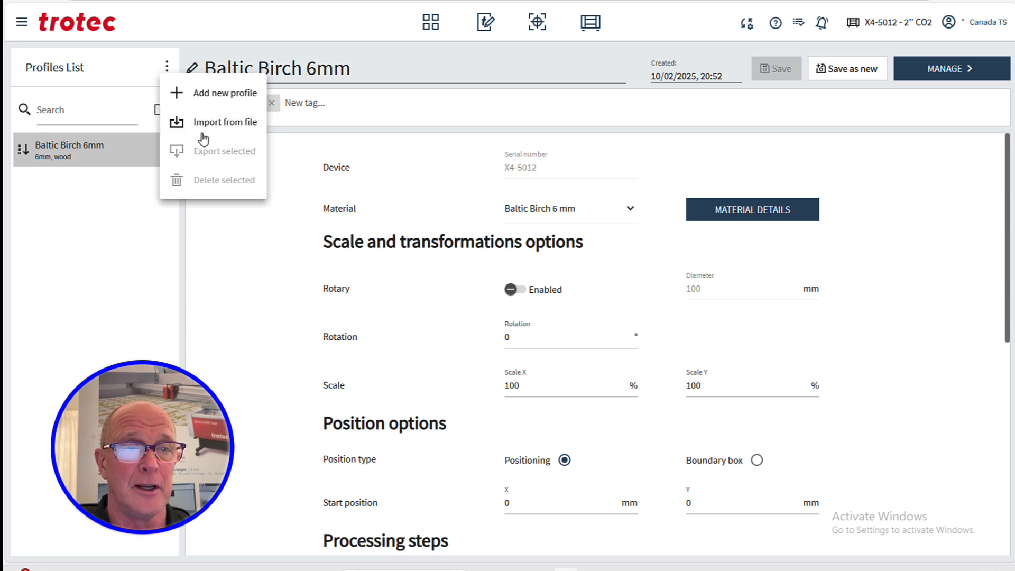
left_click(147, 189)
left_click(162, 151)
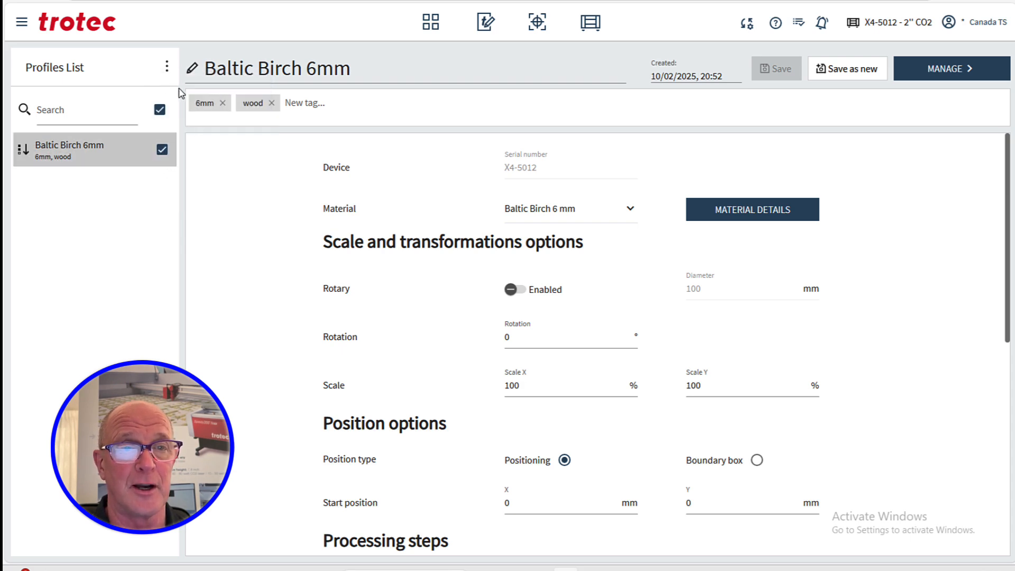
left_click(167, 72)
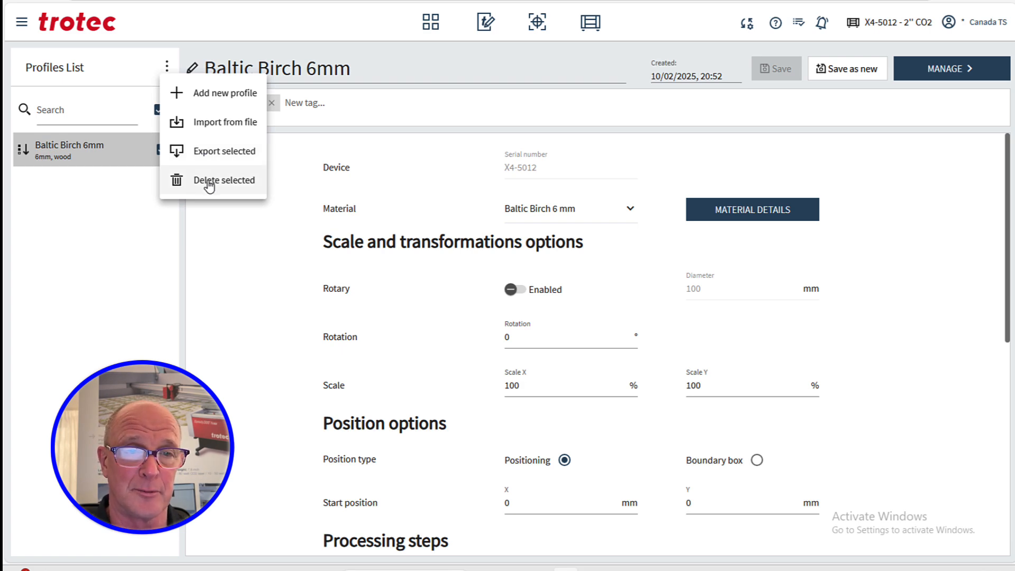
left_click(146, 238)
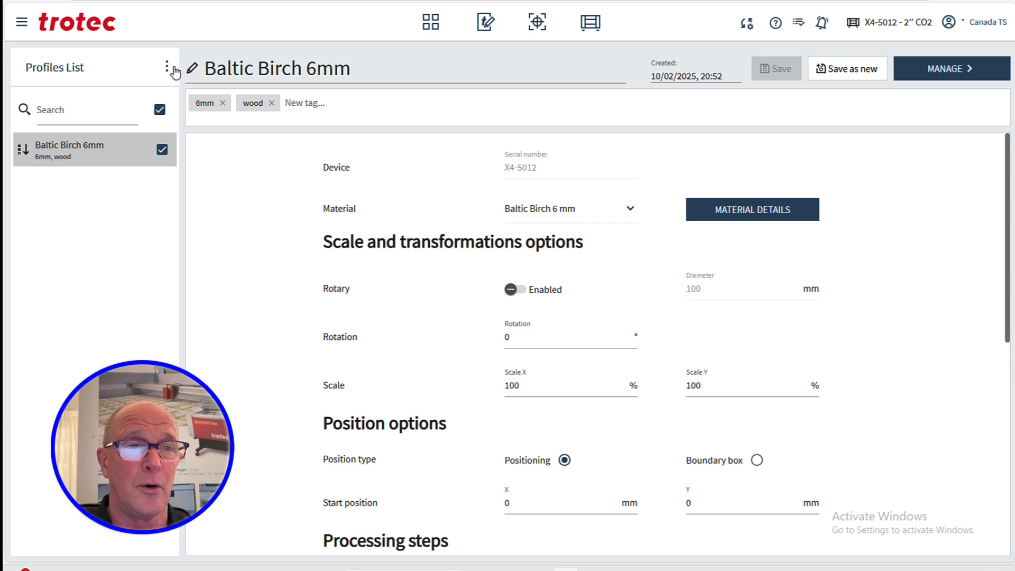
Deselect the Baltic Birch 6mm profile and add a new profile to the list.
left_click(163, 150)
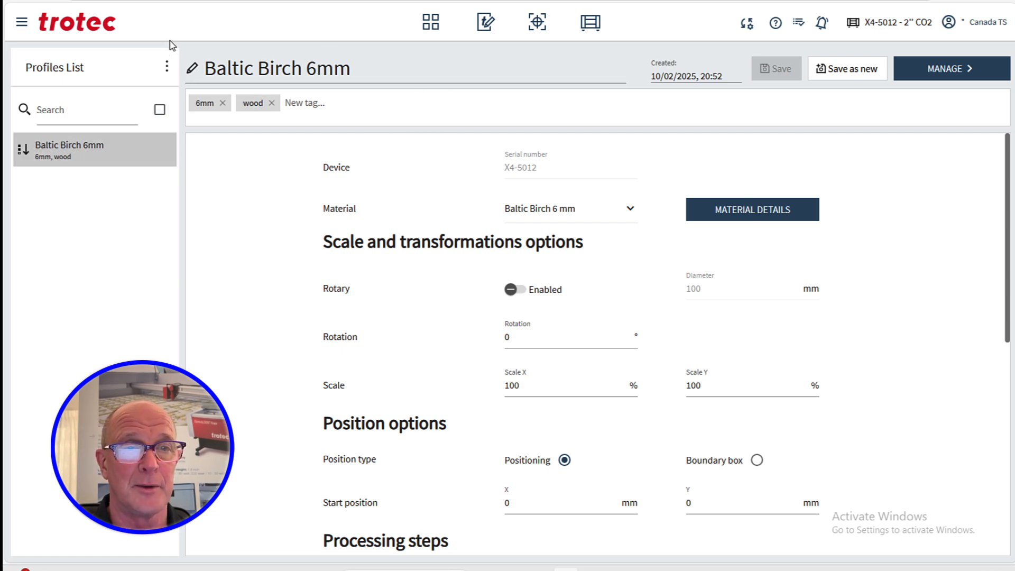
left_click(167, 66)
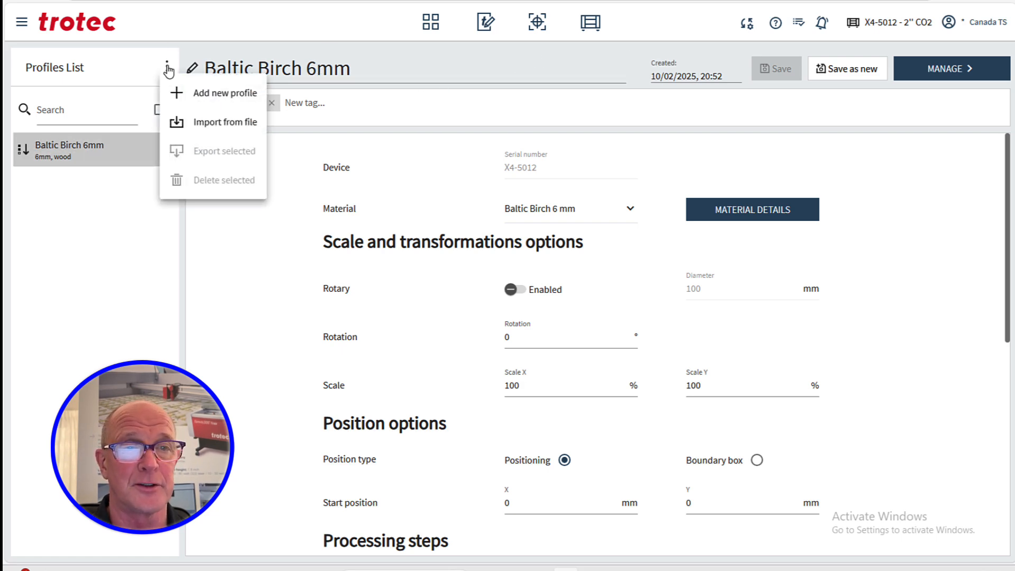
left_click(199, 99)
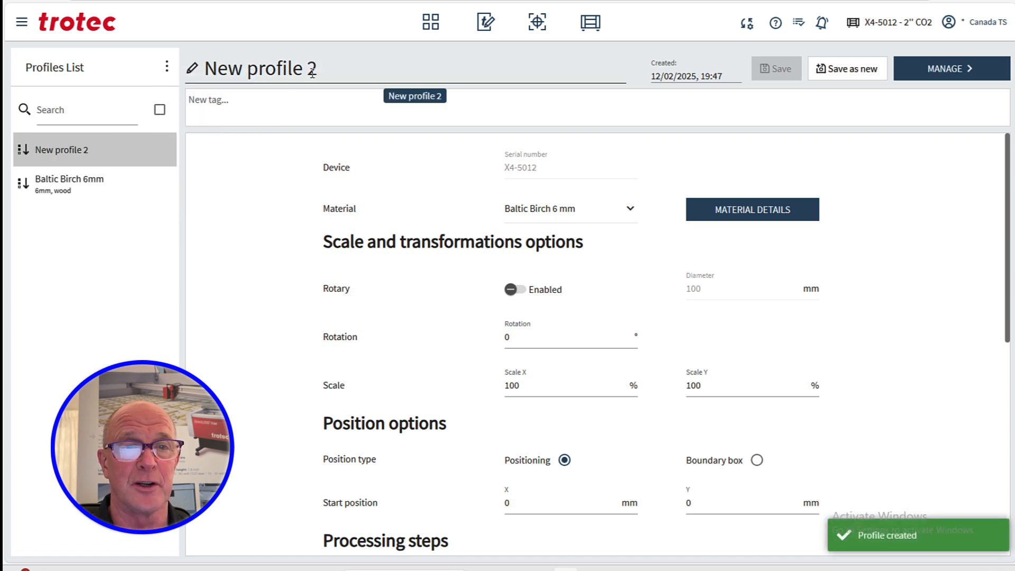
Rename the new profile as Baltic Birch 3mm and tag it with 3mm and wood.
left_click_drag(316, 74, 211, 77)
type("Baltic Birch 3")
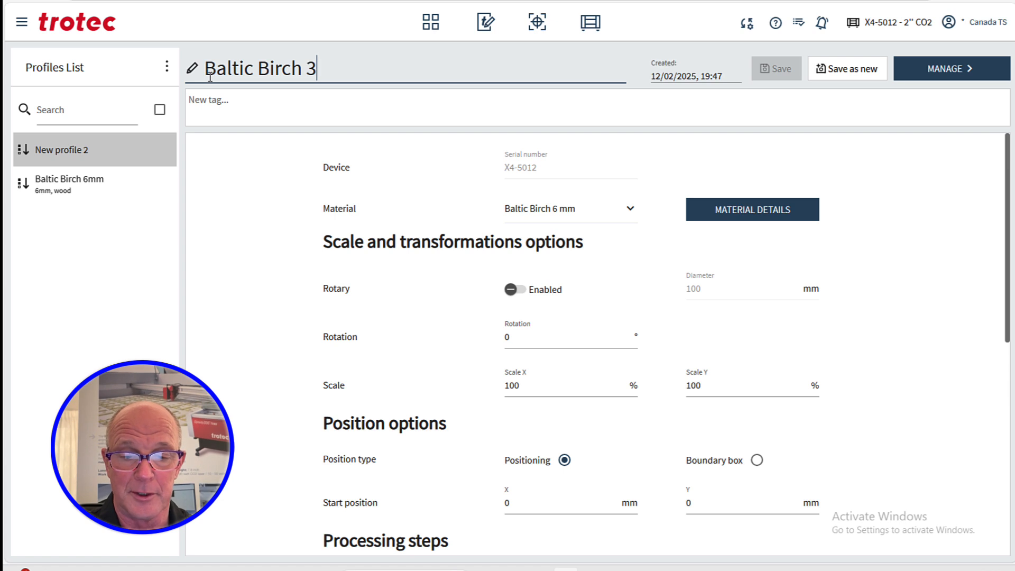
type("mmm")
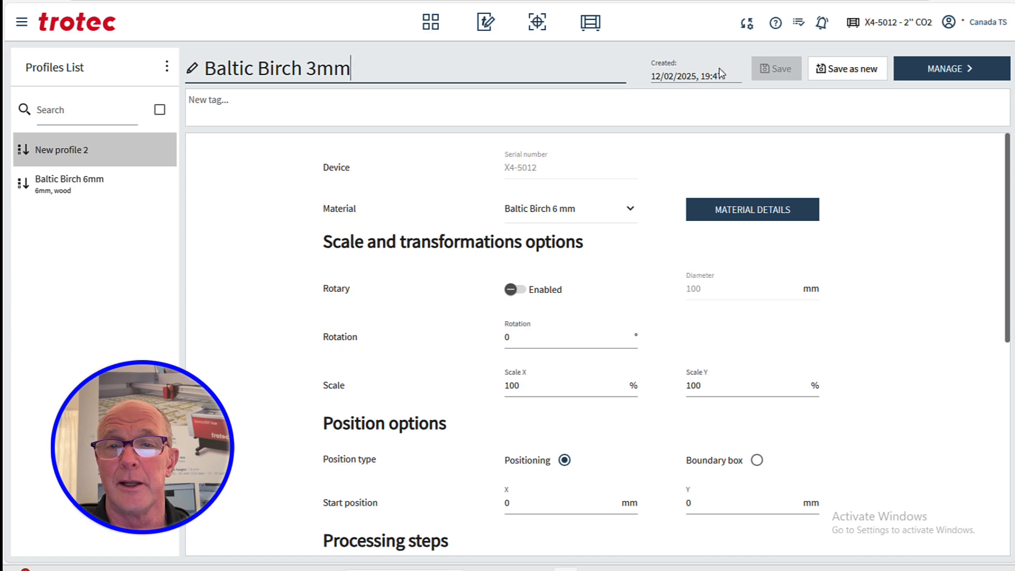
left_click(290, 102)
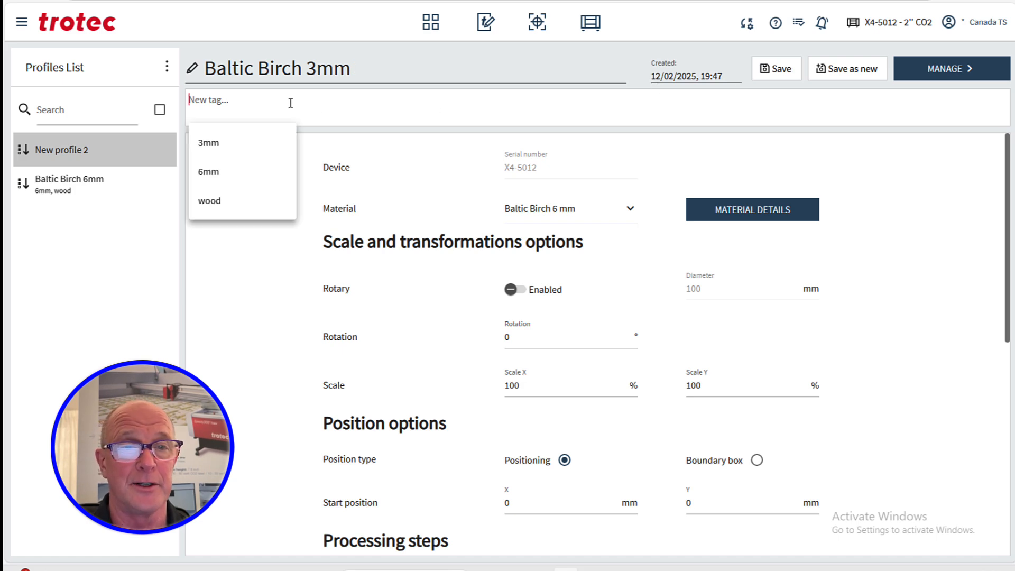
left_click(238, 142)
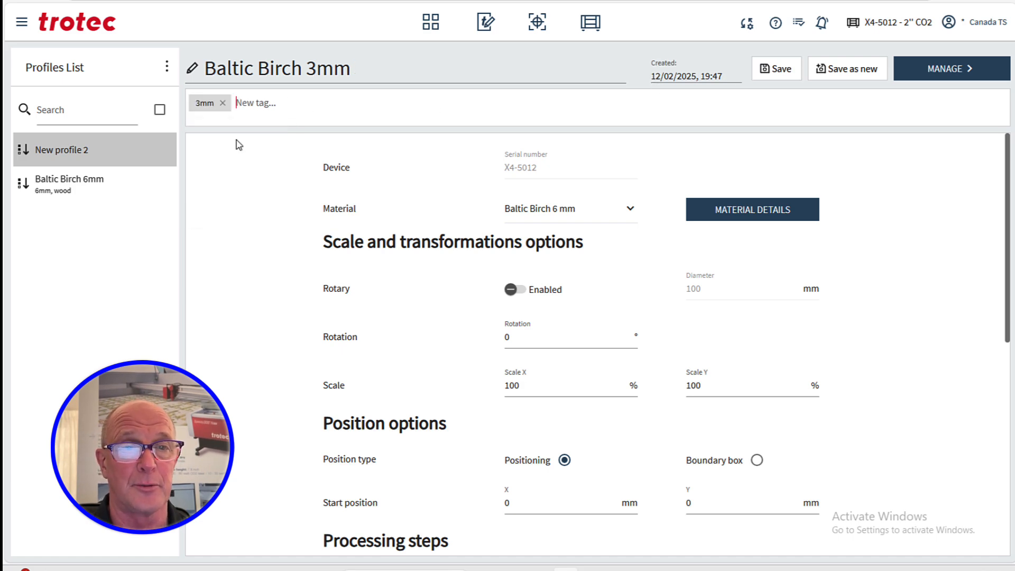
left_click(257, 102)
left_click(225, 171)
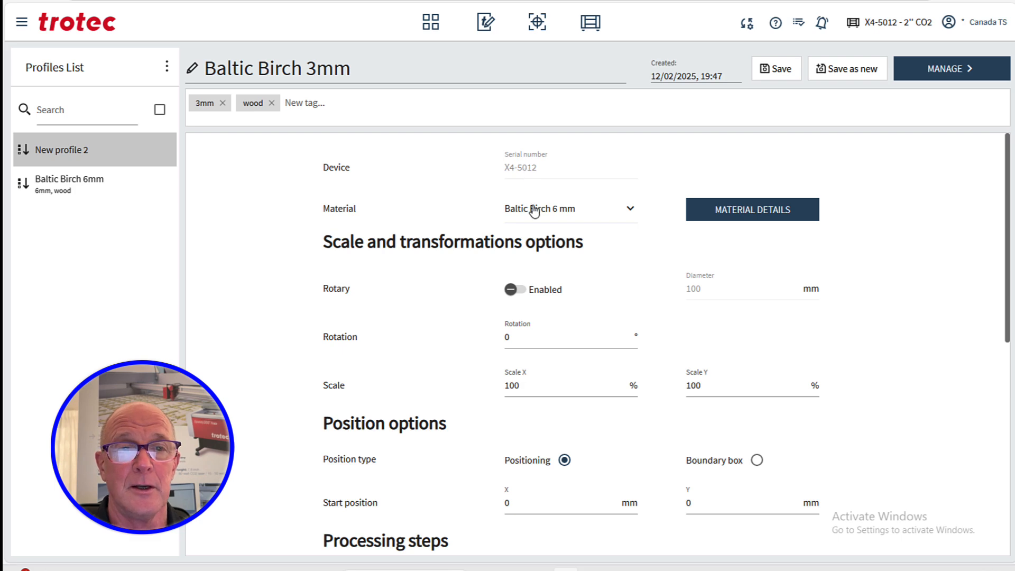
Assign the Baltic Birch 3mm material to the profile and review its engrave and cut parameters without changing them.
left_click(631, 209)
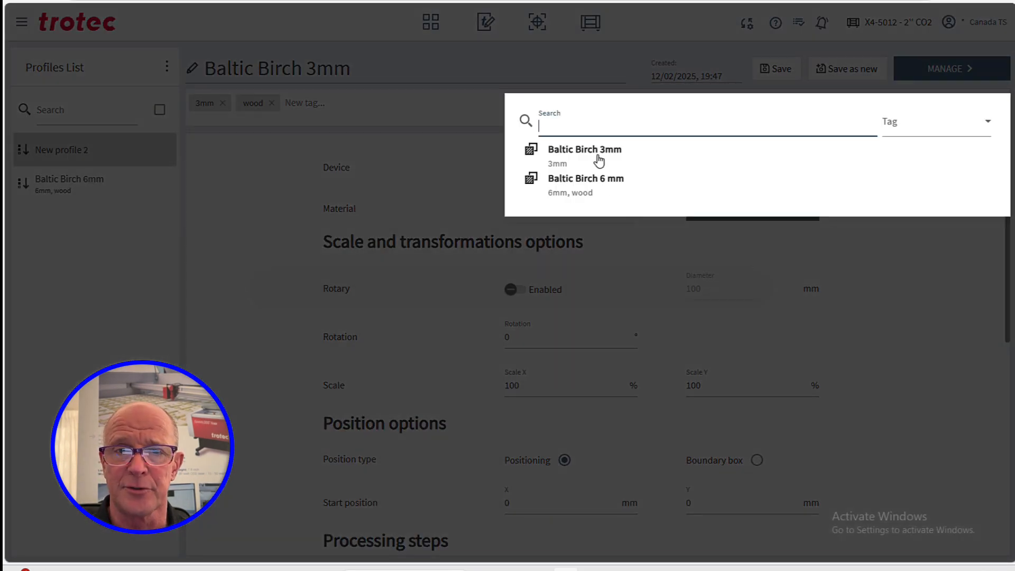
left_click(598, 156)
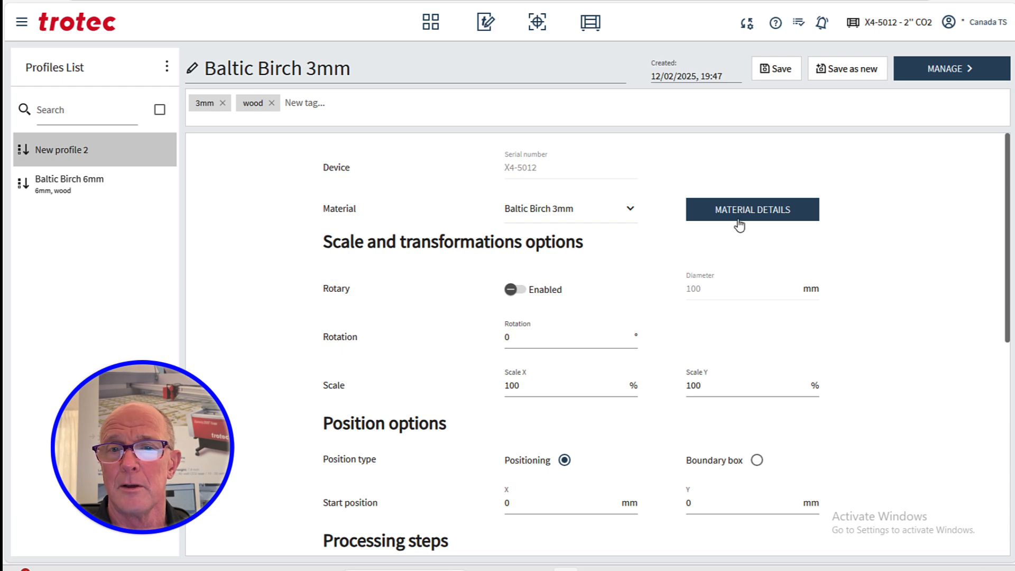
left_click(742, 222)
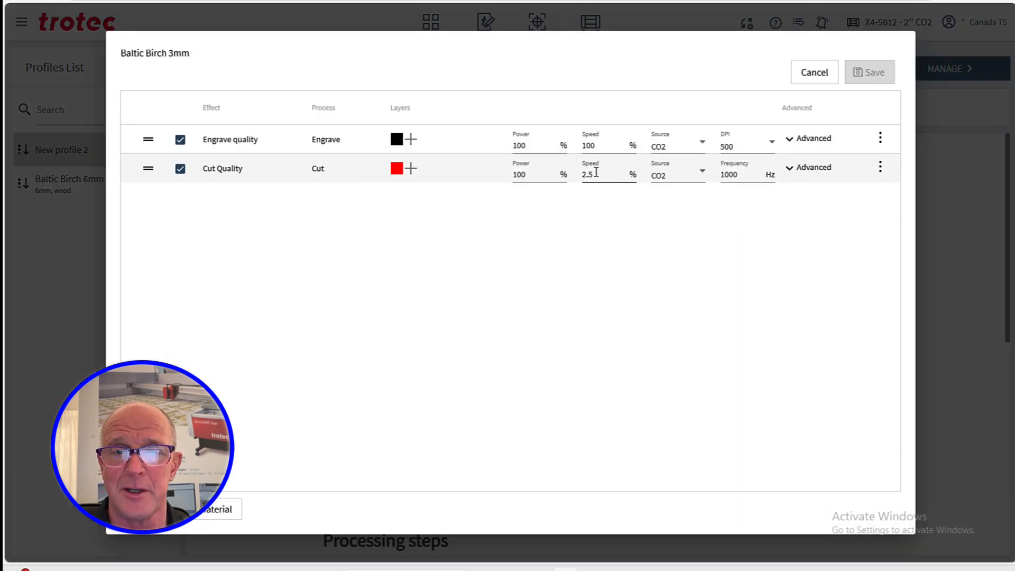
left_click(810, 78)
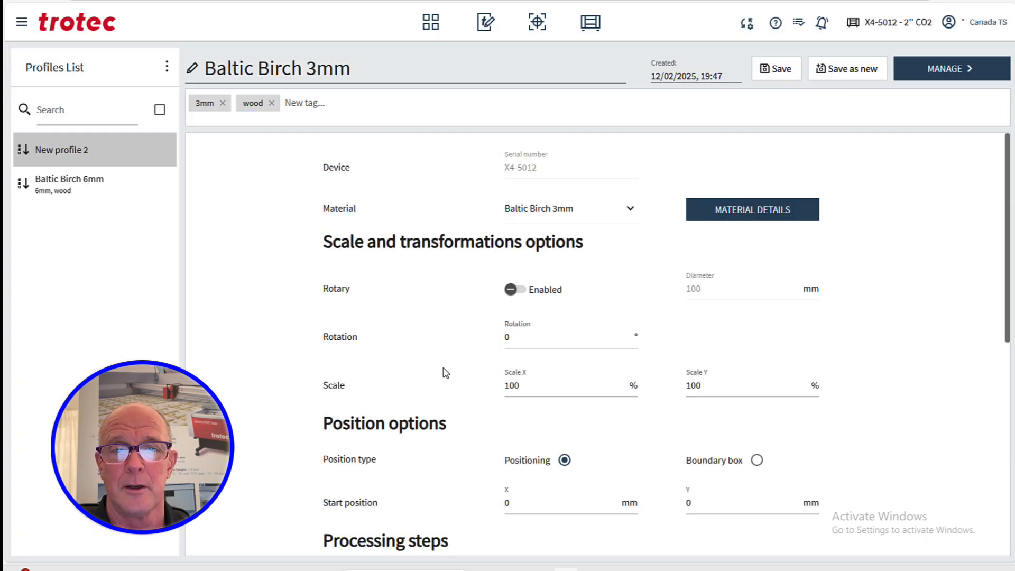
Set the overlapping cut lines detection type to Lines only and save the Baltic Birch 3mm profile.
scroll(486, 348, "down", 5)
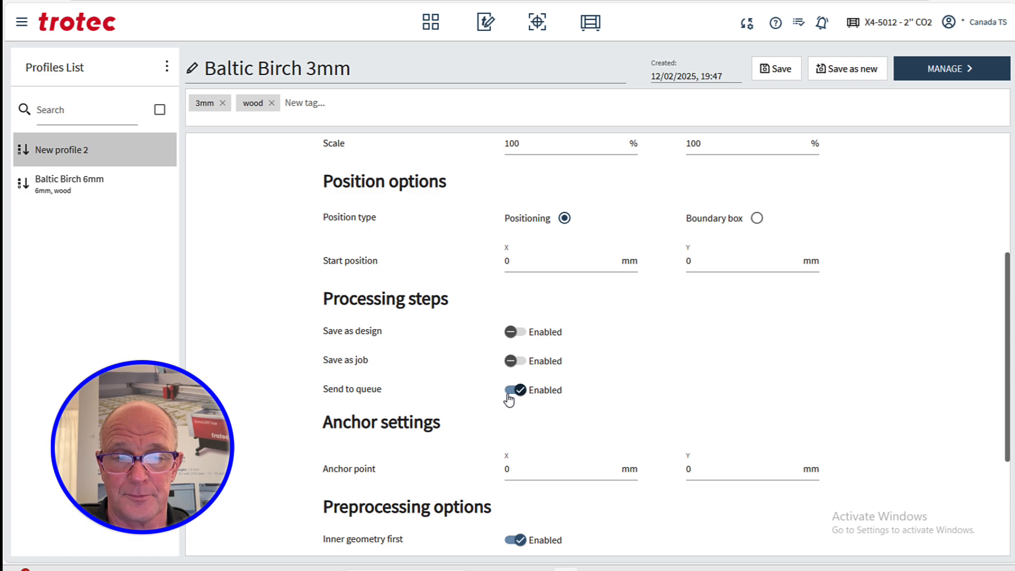
scroll(508, 400, "down", 3)
scroll(509, 398, "down", 2)
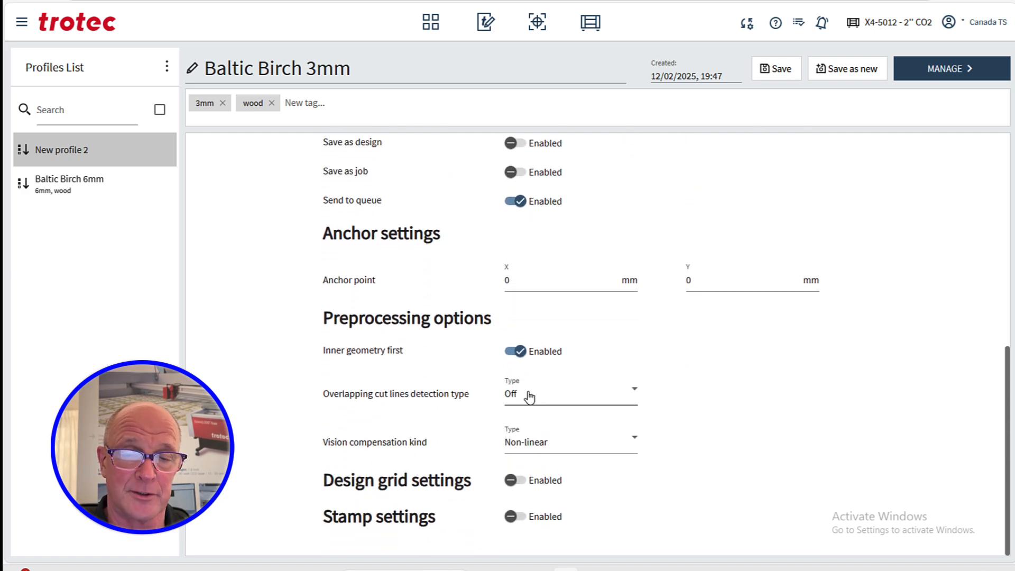
left_click(527, 396)
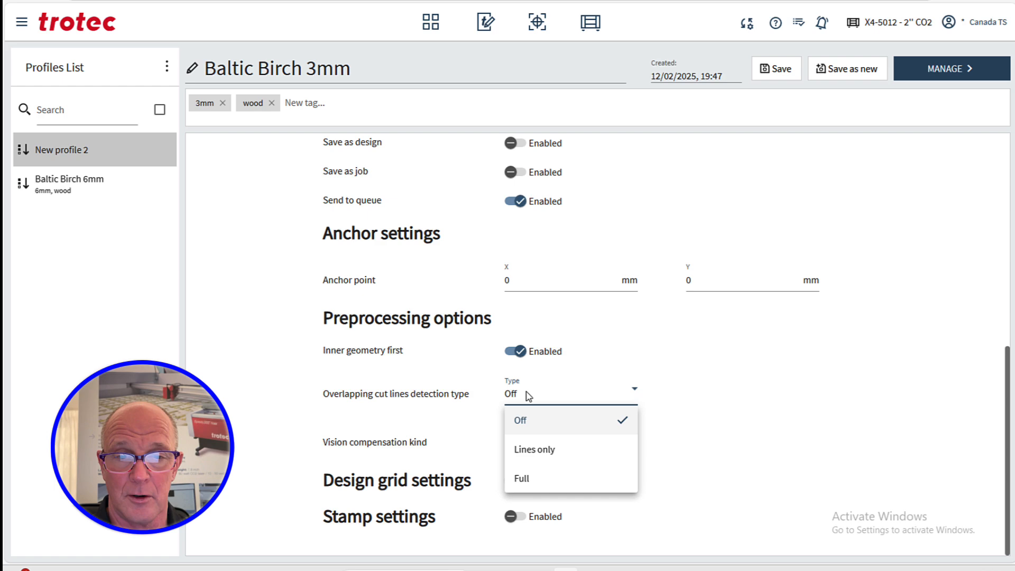
left_click(531, 451)
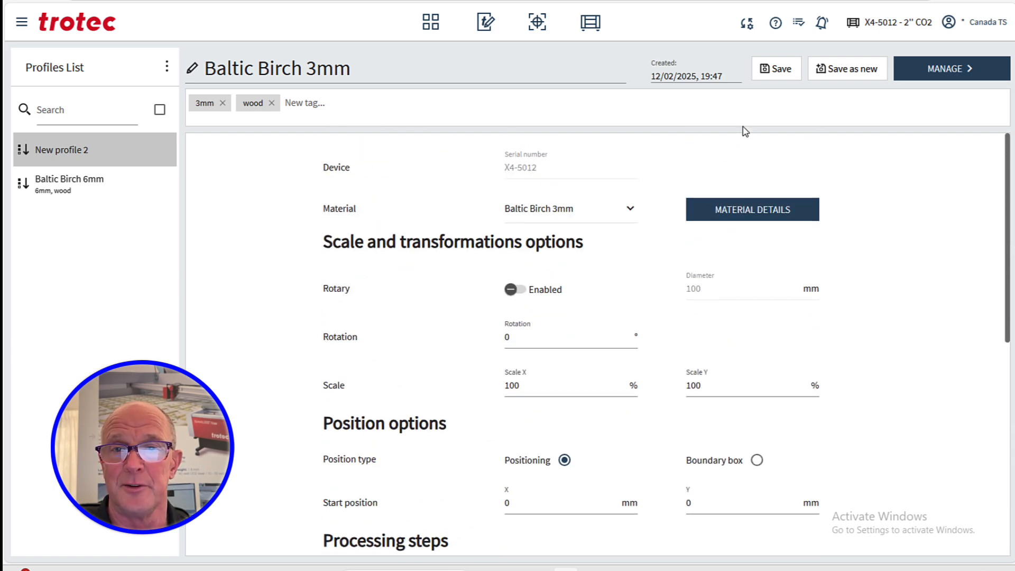
left_click(780, 78)
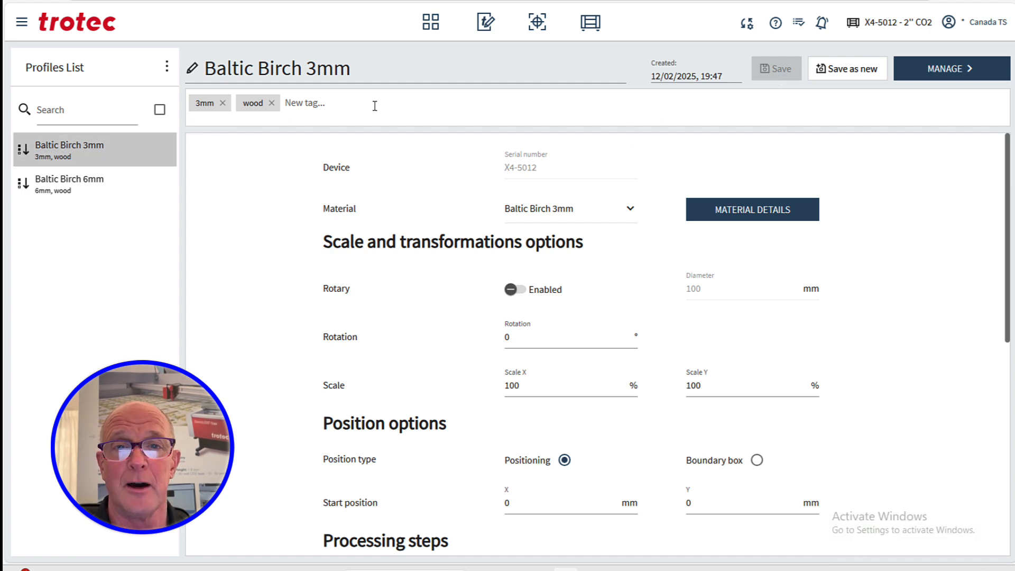
Return to the Manage page and map the Baltic Birch 3mm profile to the Desktop\Profiles\3mm Baltic Birch folder.
left_click(945, 74)
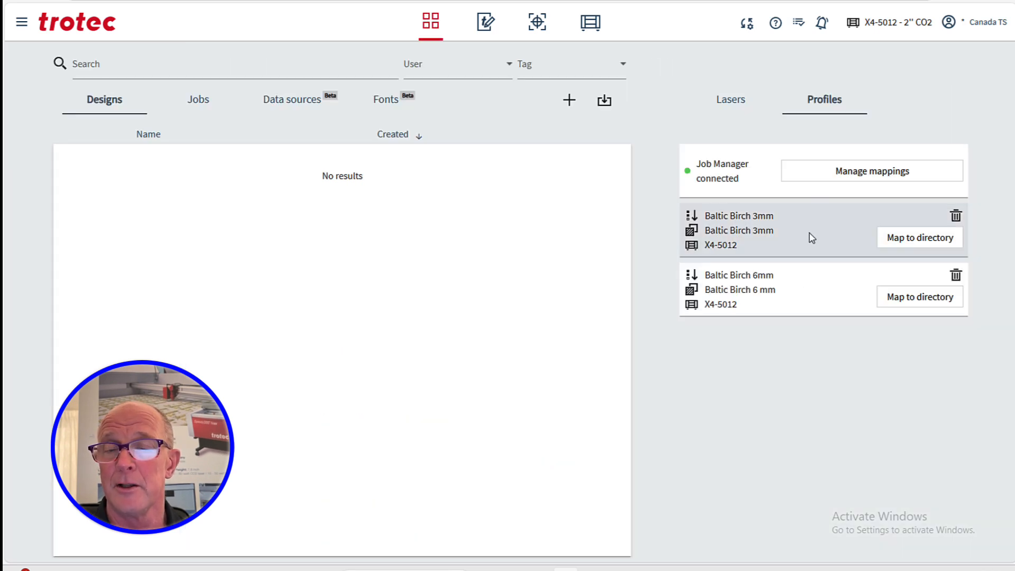
left_click(897, 241)
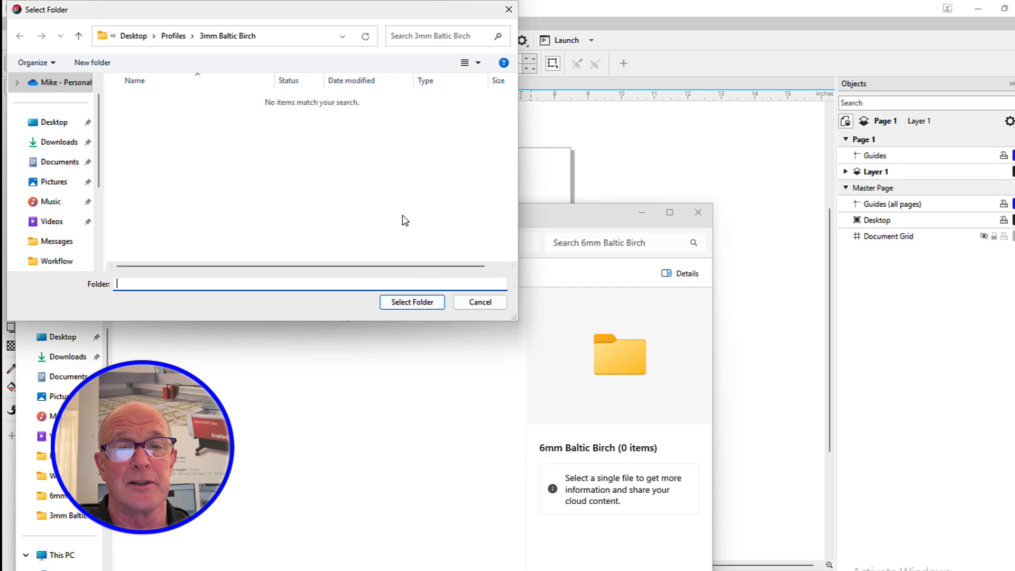
left_click(240, 37)
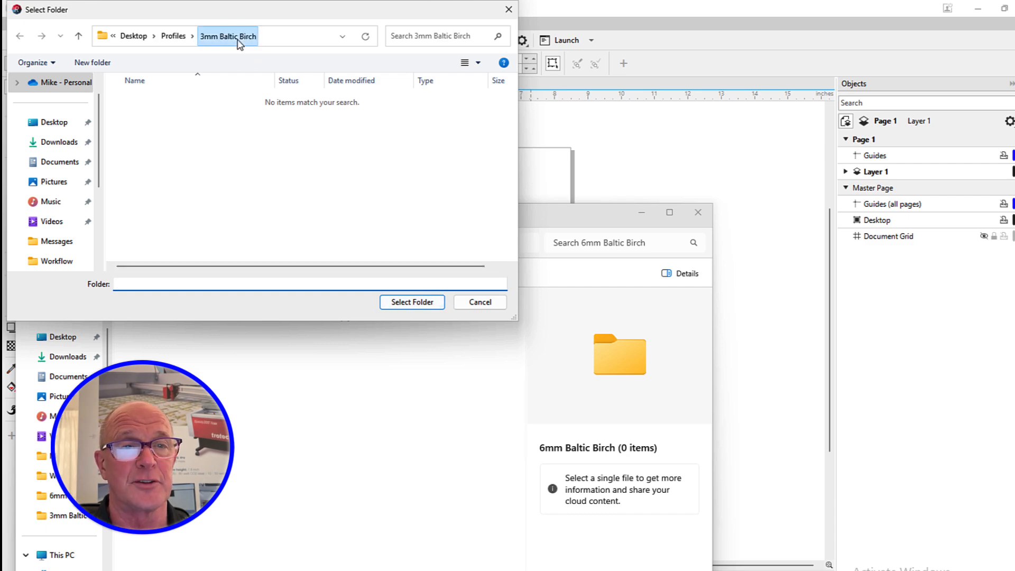
left_click(431, 311)
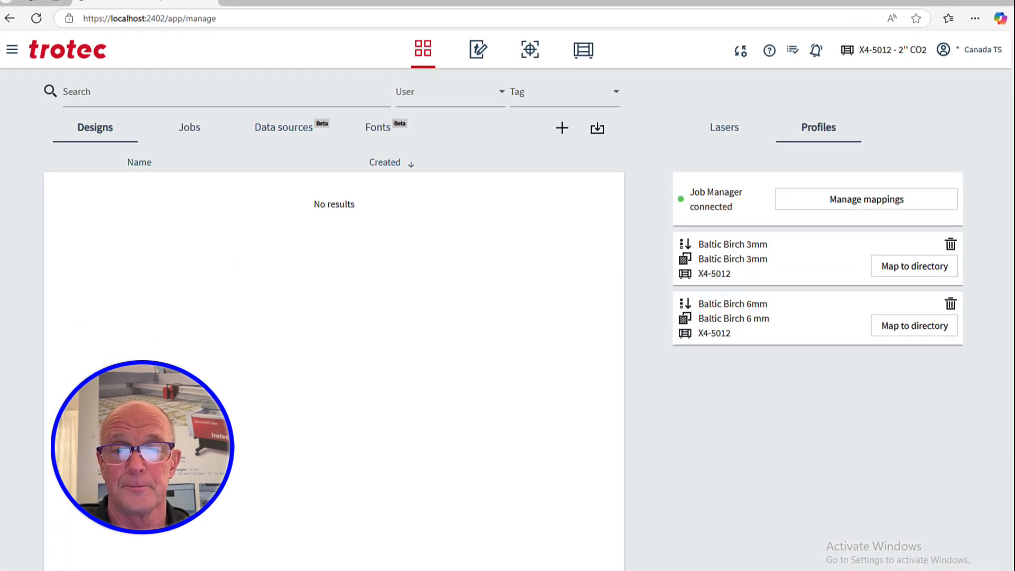
Review the Job Manager mappings of profiles to directories, including the profile choices for the Baltic Birch 3mm mapping.
left_click(867, 206)
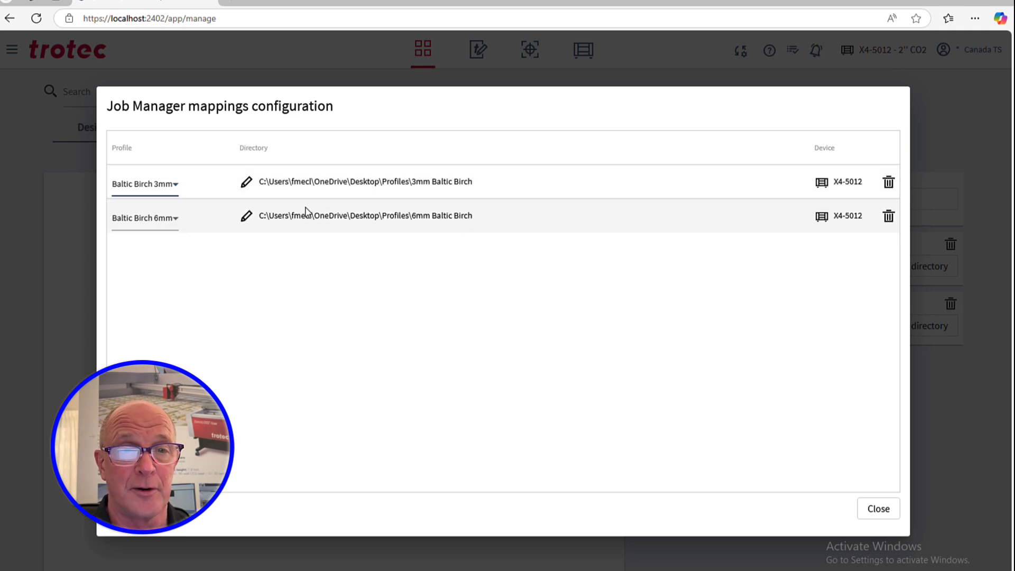
left_click(175, 187)
left_click(245, 277)
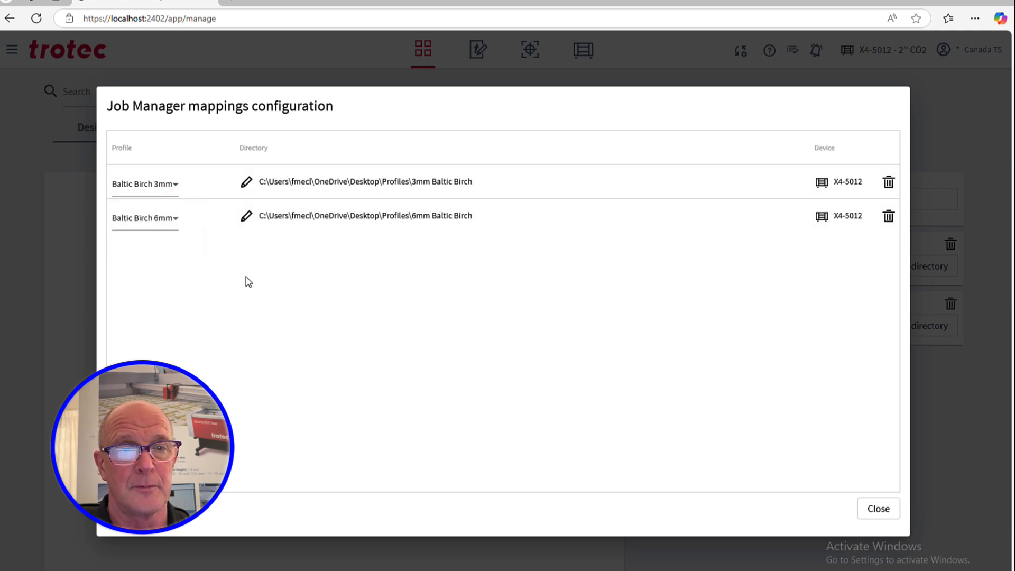
left_click(884, 508)
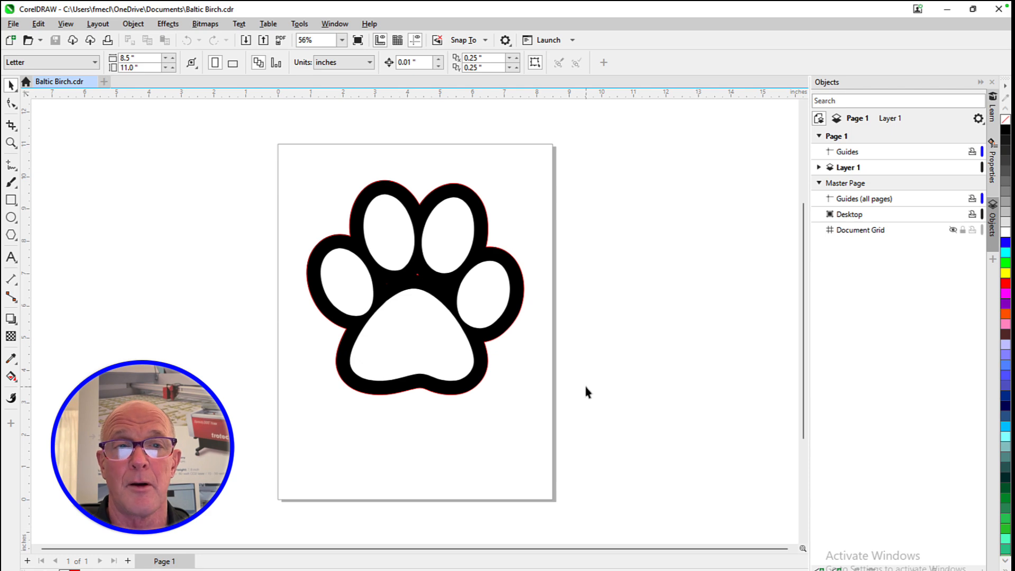
In CorelDRAW, export the paw drawing as a PDF named Baltic Birch 3mm into the Profiles\3mm Baltic Birch folder with the default PDF settings.
left_click(13, 25)
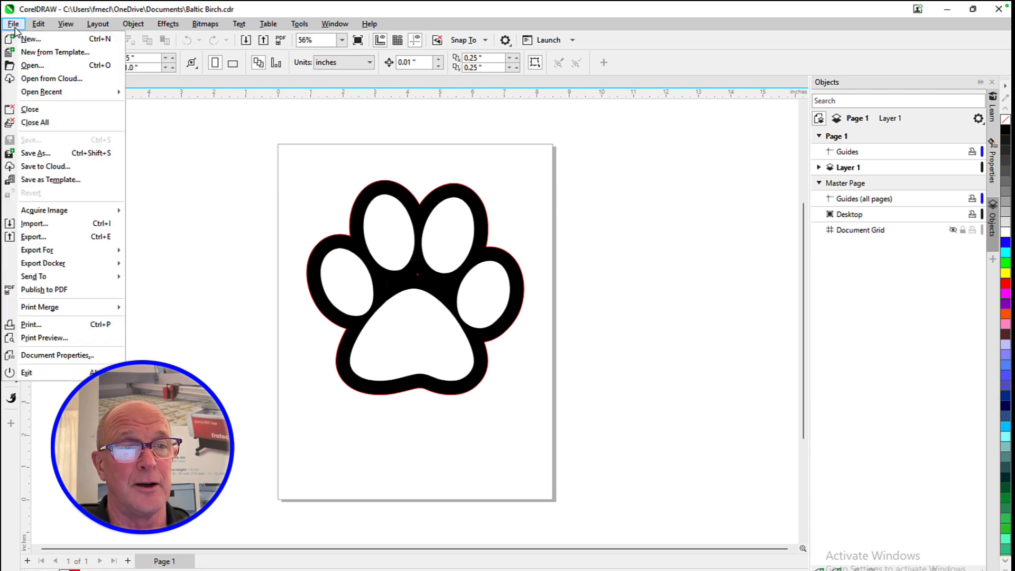
left_click(67, 236)
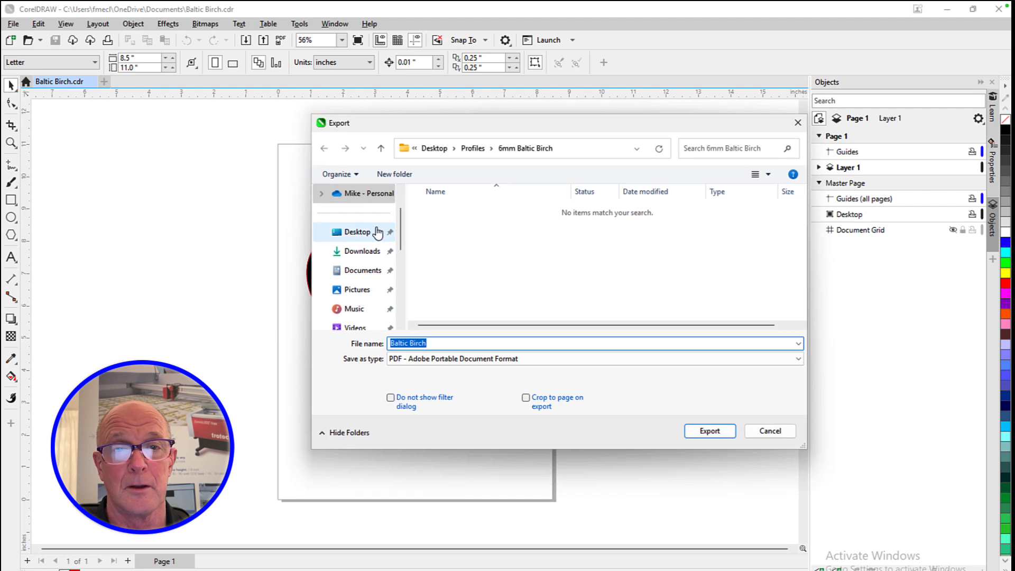
left_click(472, 149)
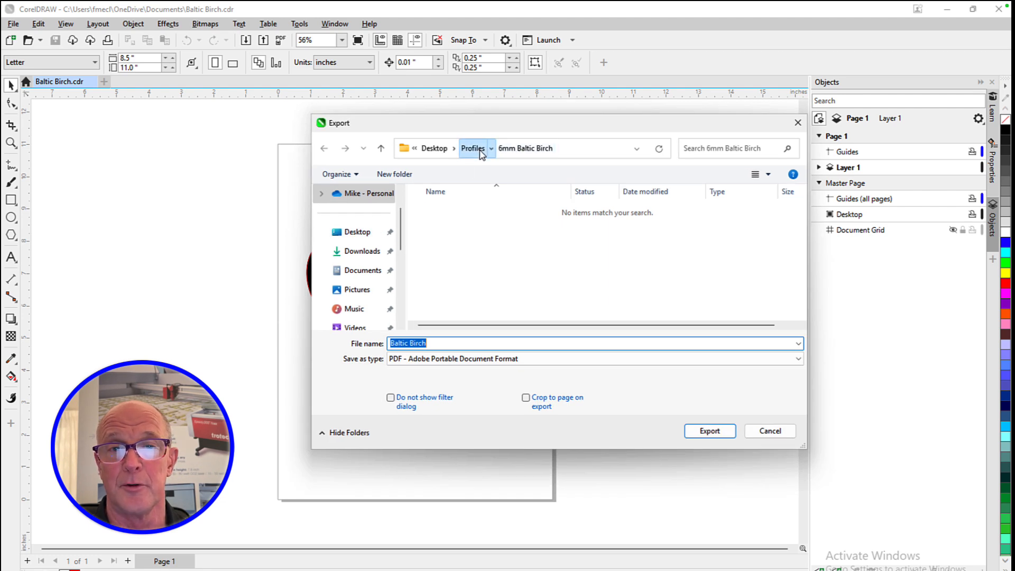
left_click(472, 218)
double_click(472, 219)
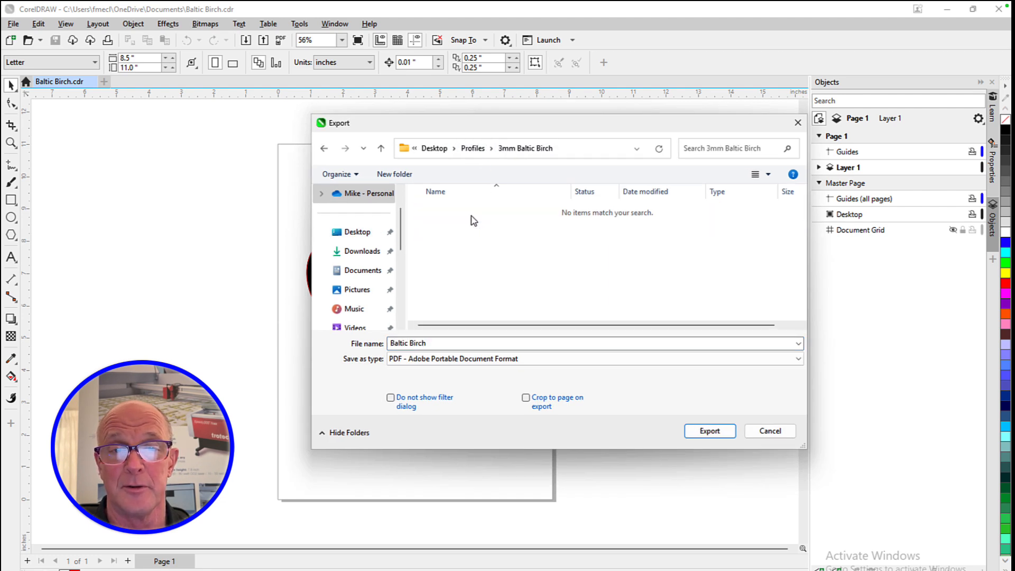
double_click(446, 343)
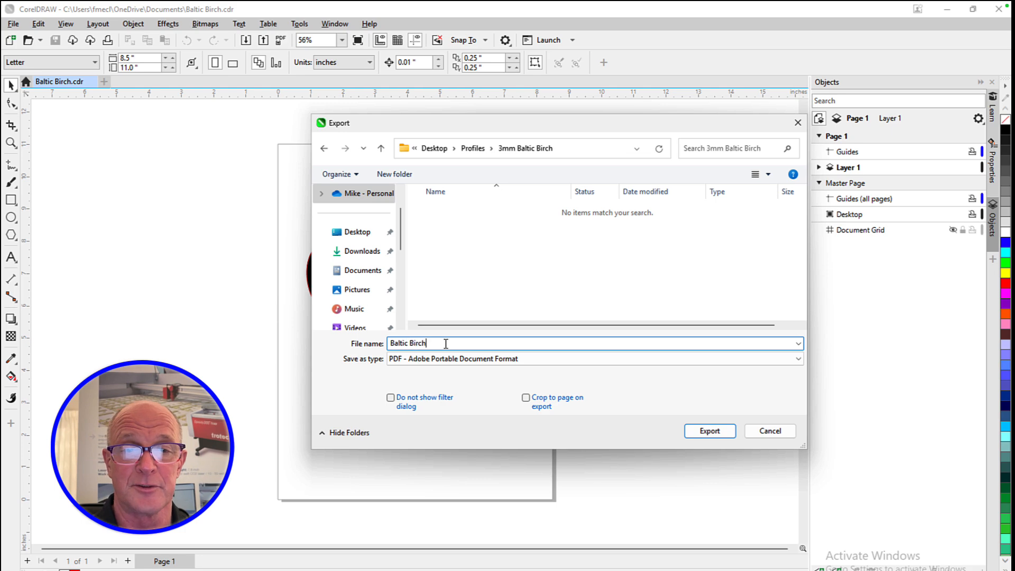
left_click(445, 343)
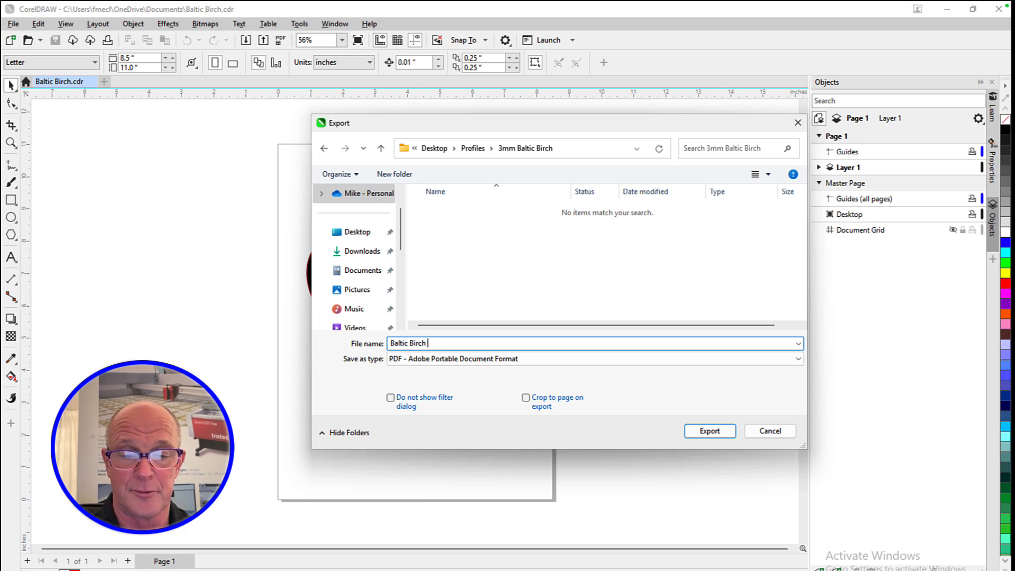
type("3mm")
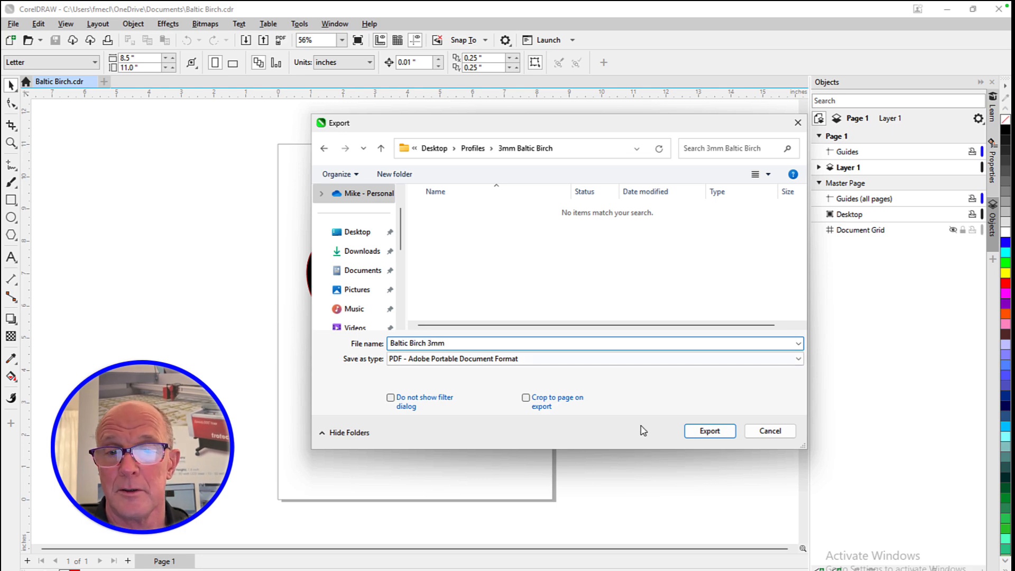
left_click(710, 431)
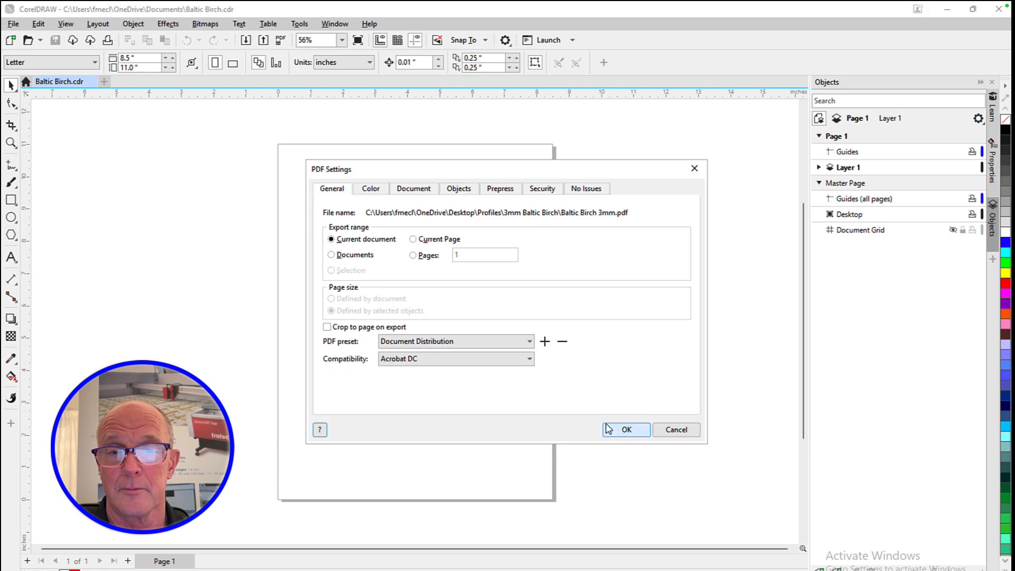
left_click(626, 431)
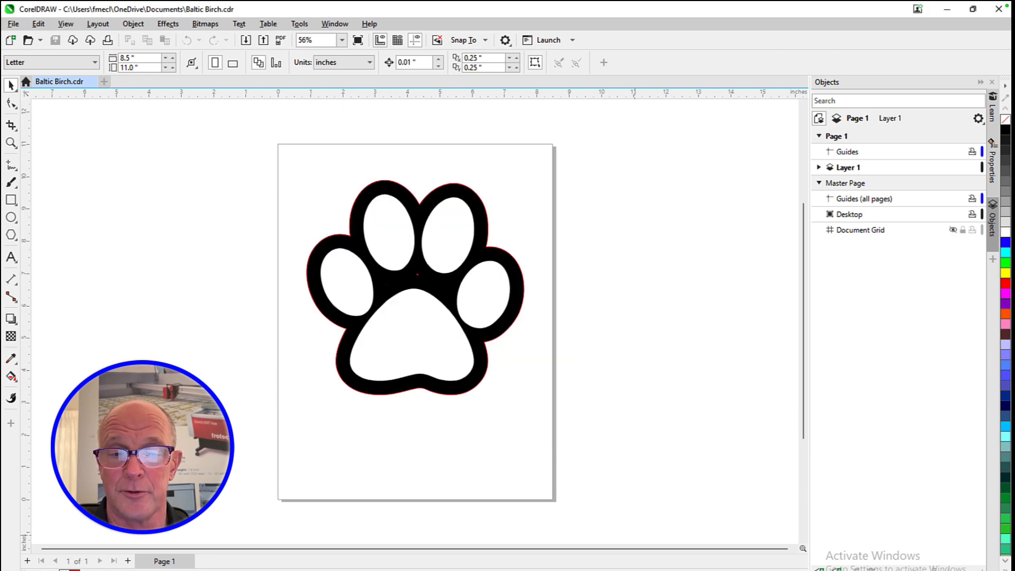
Switch back to Trotec Ruby and check the jobs list and the production queue for the exported Baltic Birch 3mm file.
key("alt+Tab")
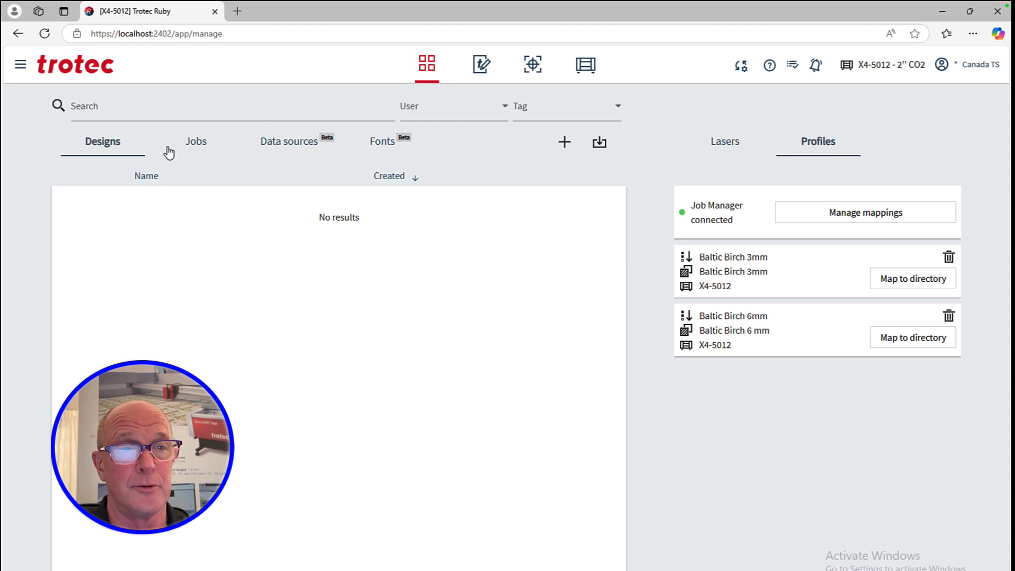
left_click(191, 141)
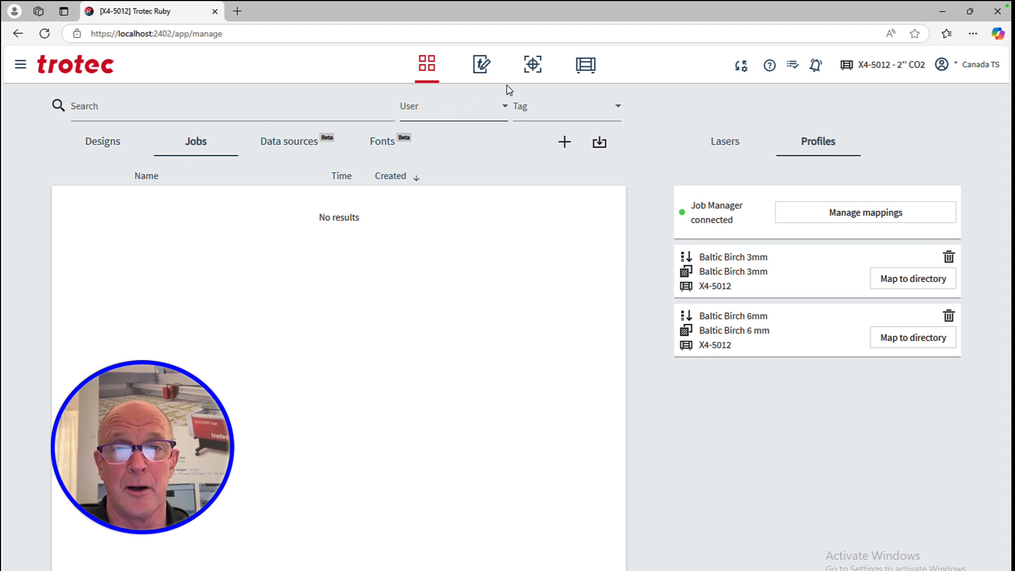
left_click(584, 66)
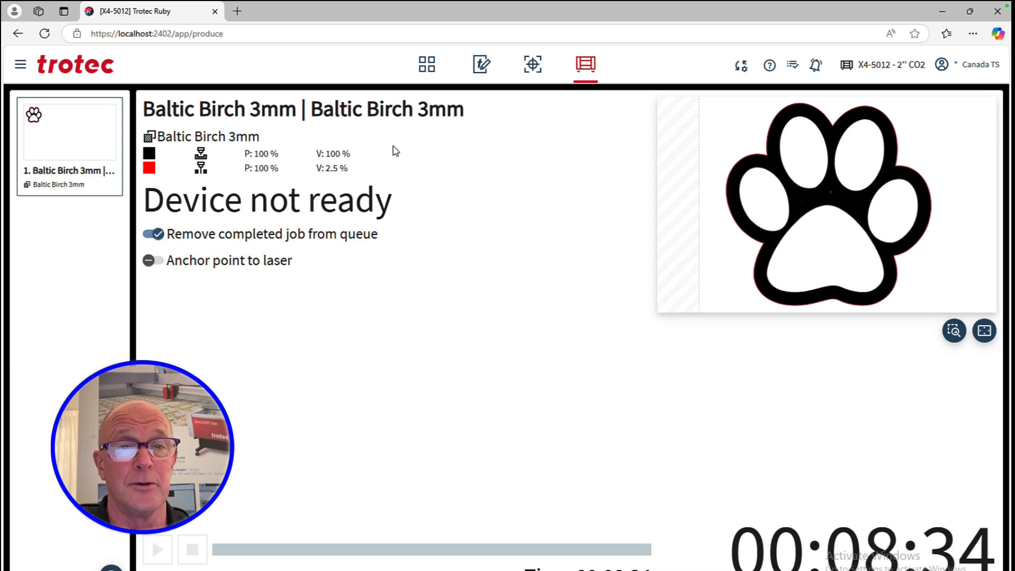